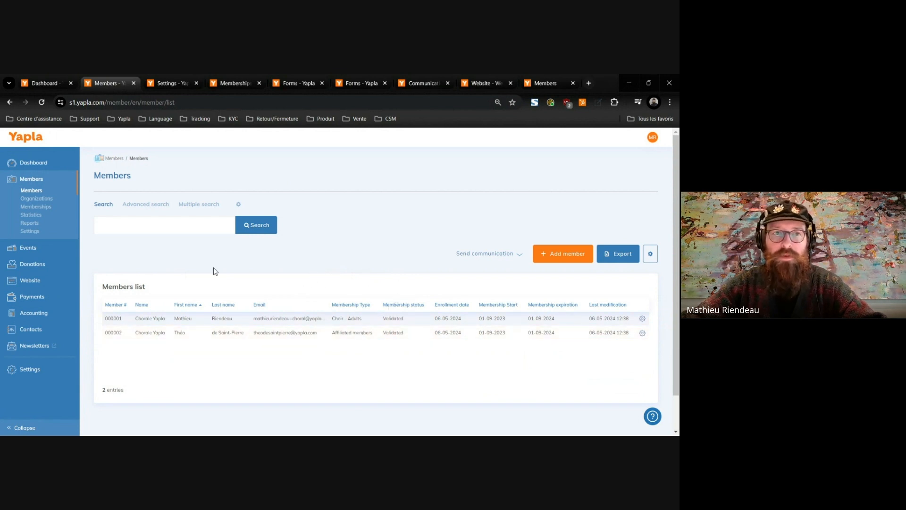
Show the advanced search options for members and review the available member, organization and membership settings categories
left_click(144, 209)
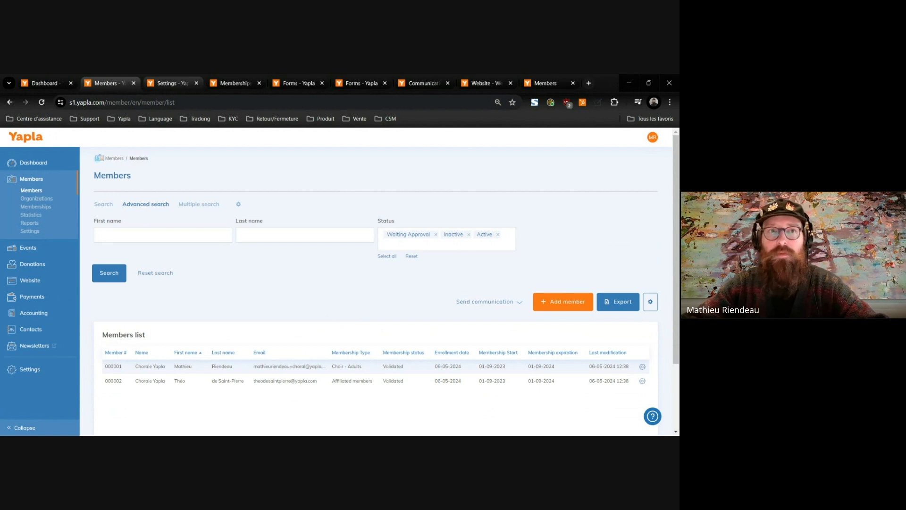
left_click(176, 84)
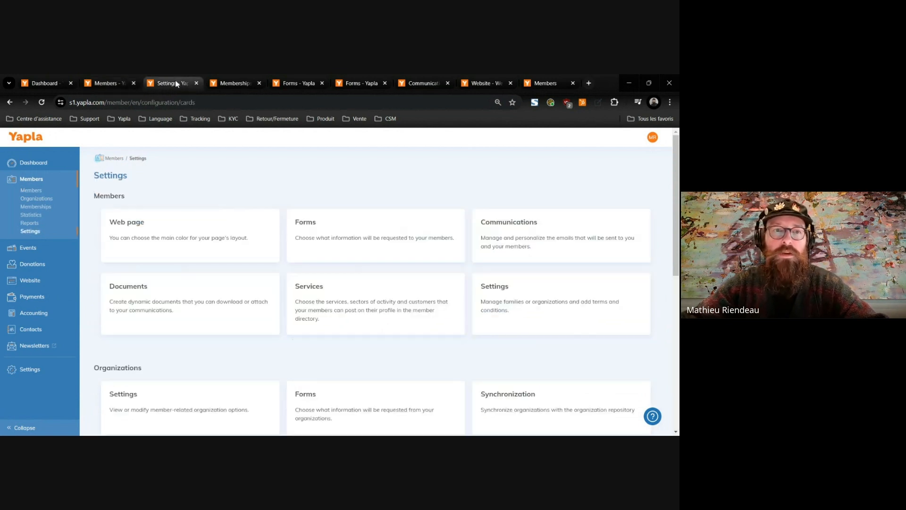
scroll(239, 307, "down", 3)
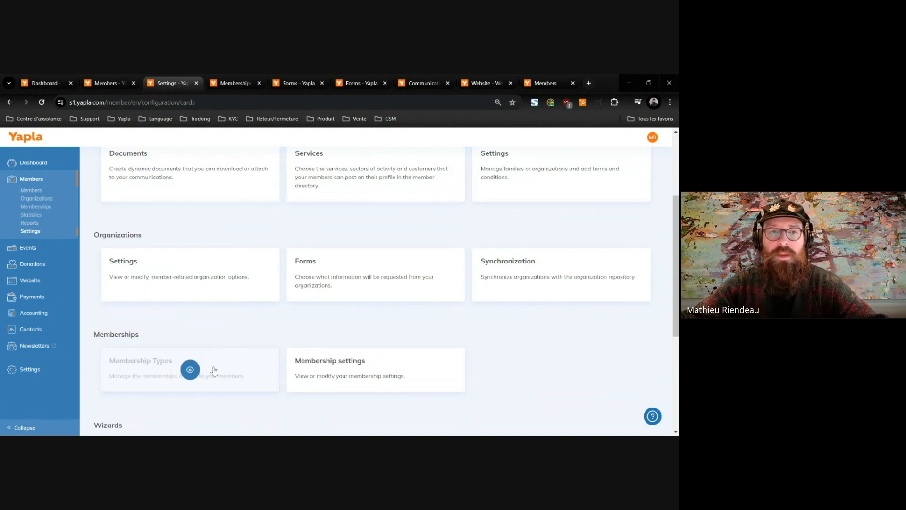
scroll(240, 331, "up", 2)
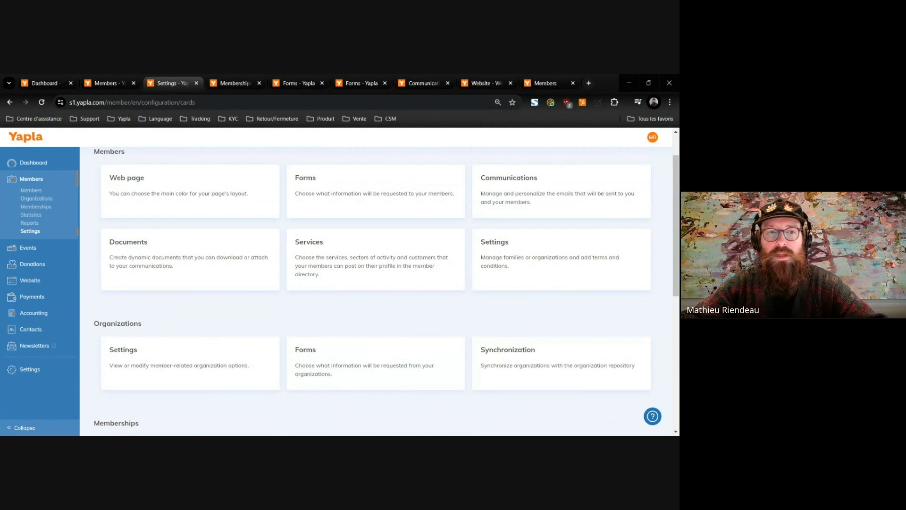
scroll(351, 238, "up", 1)
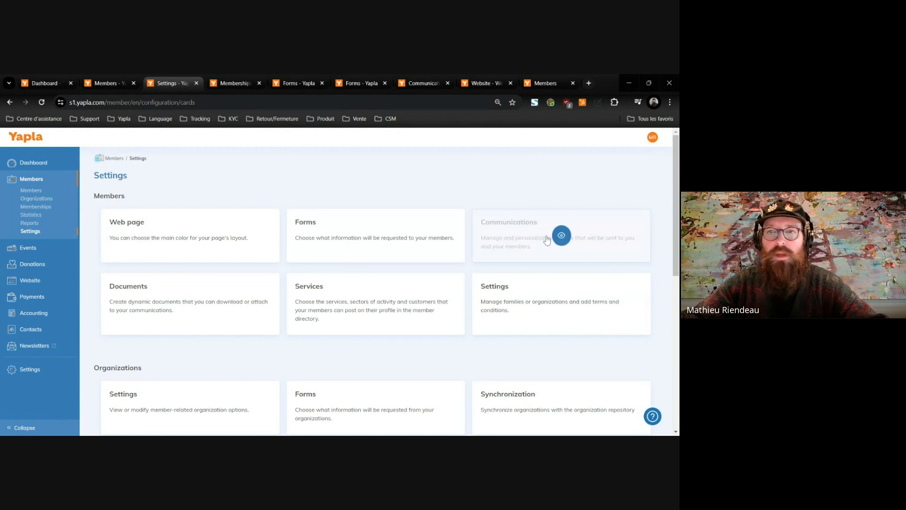
Open the Choir - Adults membership type from the membership types list and examine its name and description
left_click(237, 87)
scroll(225, 293, "down", 1)
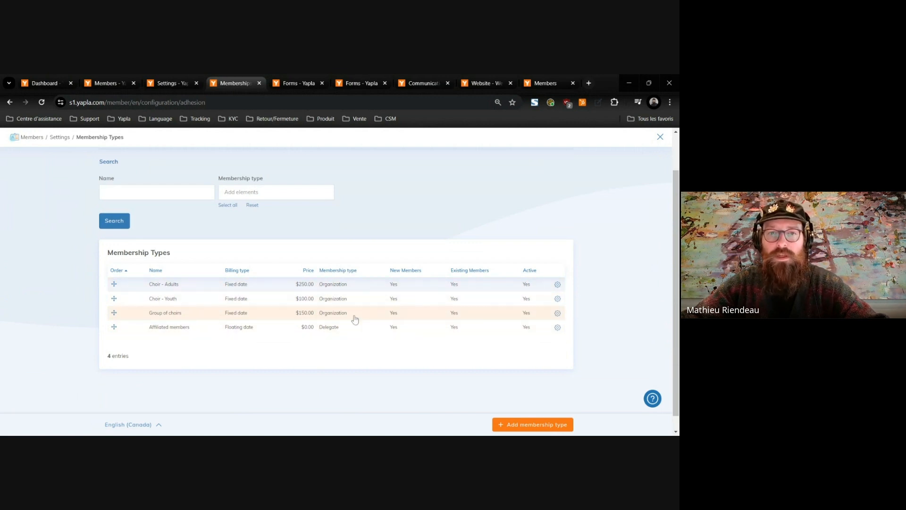
left_click(168, 288)
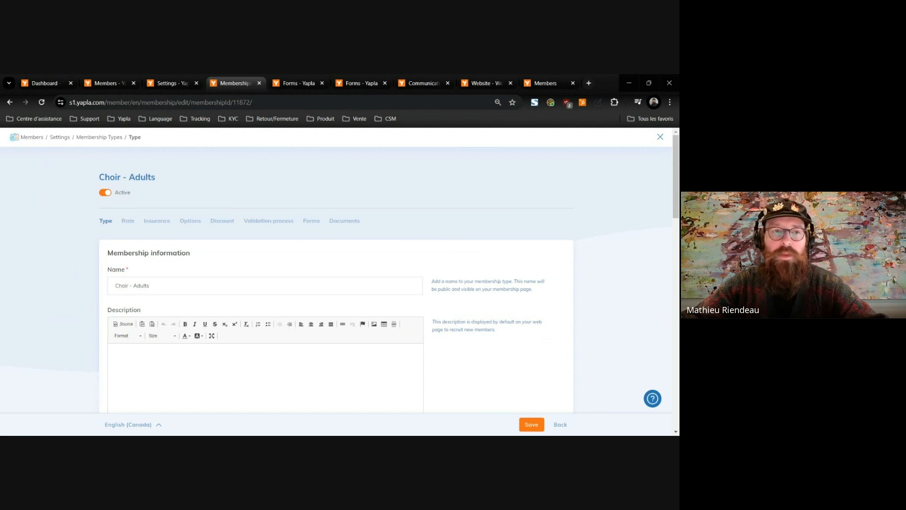
left_click_drag(99, 180, 156, 178)
left_click_drag(155, 286, 109, 289)
scroll(152, 309, "down", 2)
left_click(152, 310)
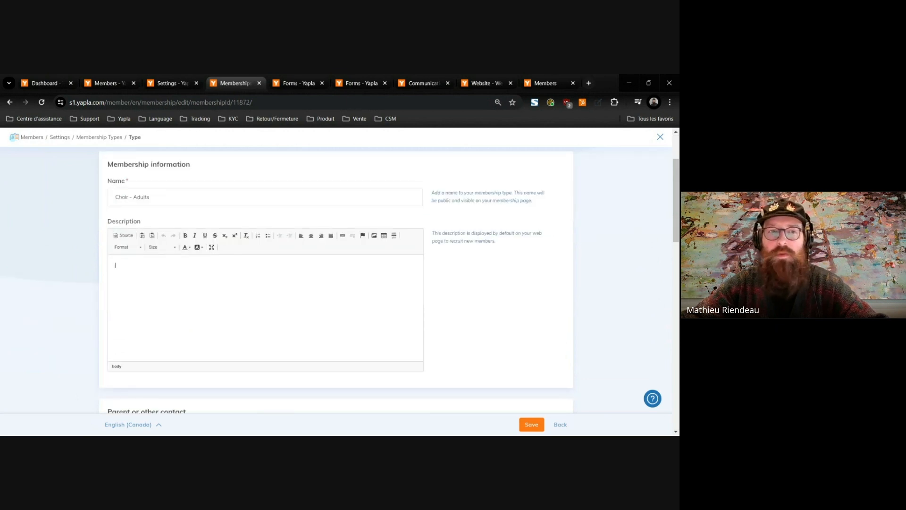
Review the Choir - Adults parent contact, organization representative and delegate options, and its availability on the website
scroll(198, 295, "down", 6)
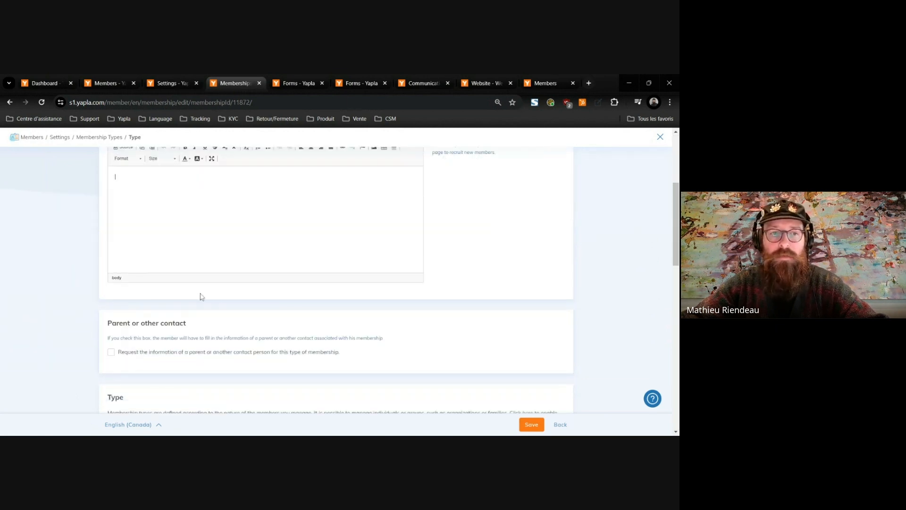
scroll(207, 291, "down", 1)
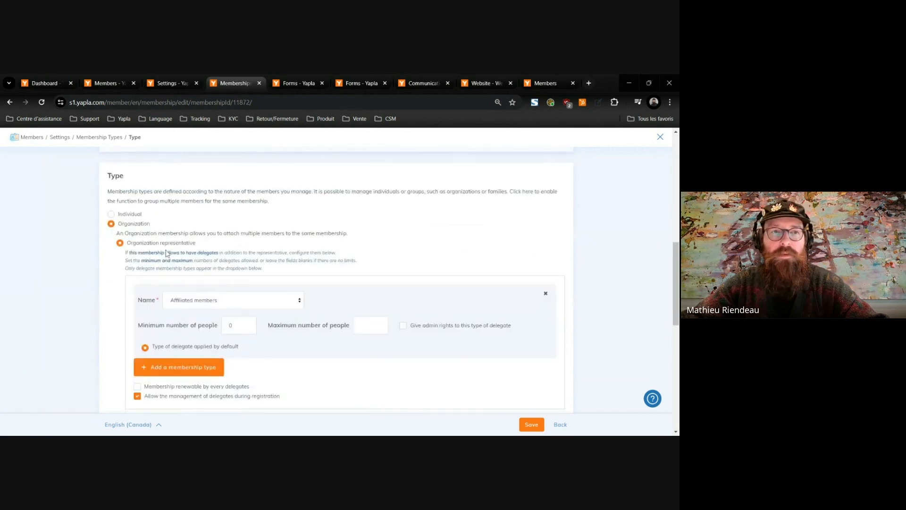
scroll(181, 227, "down", 1)
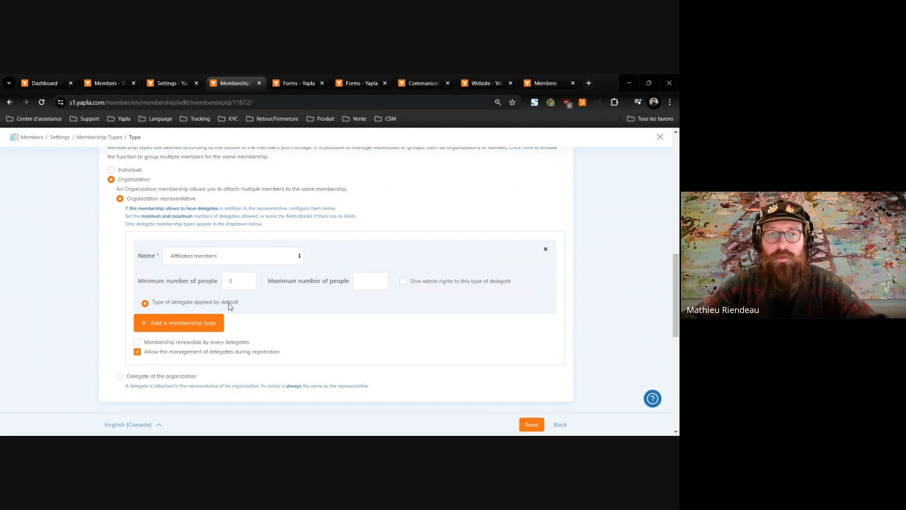
scroll(243, 302, "down", 1)
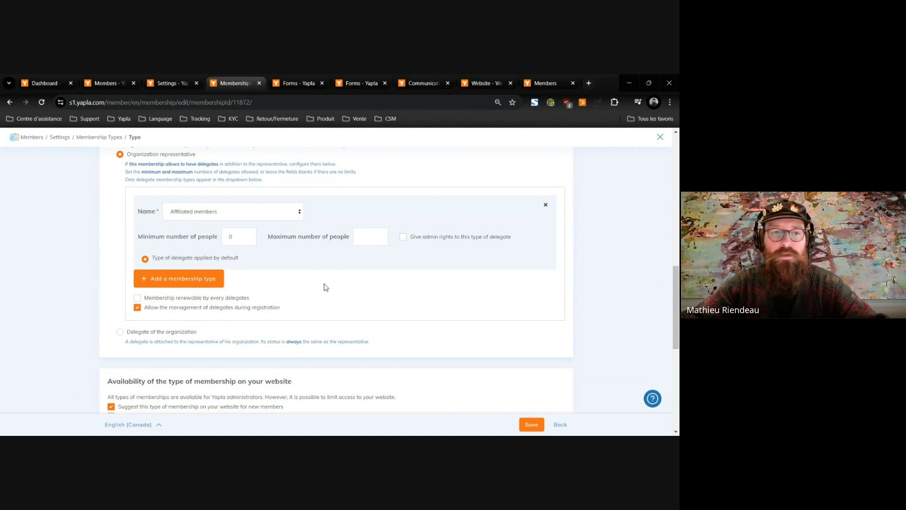
scroll(318, 286, "down", 2)
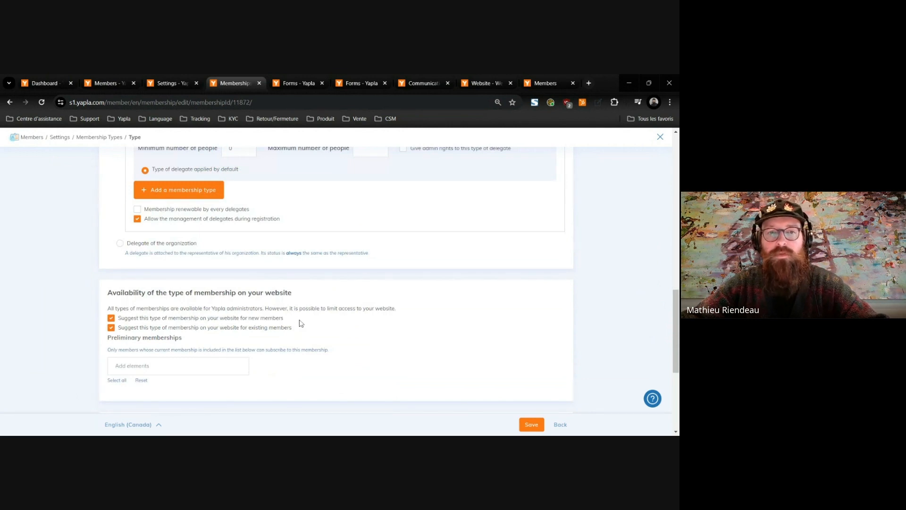
scroll(304, 321, "down", 3)
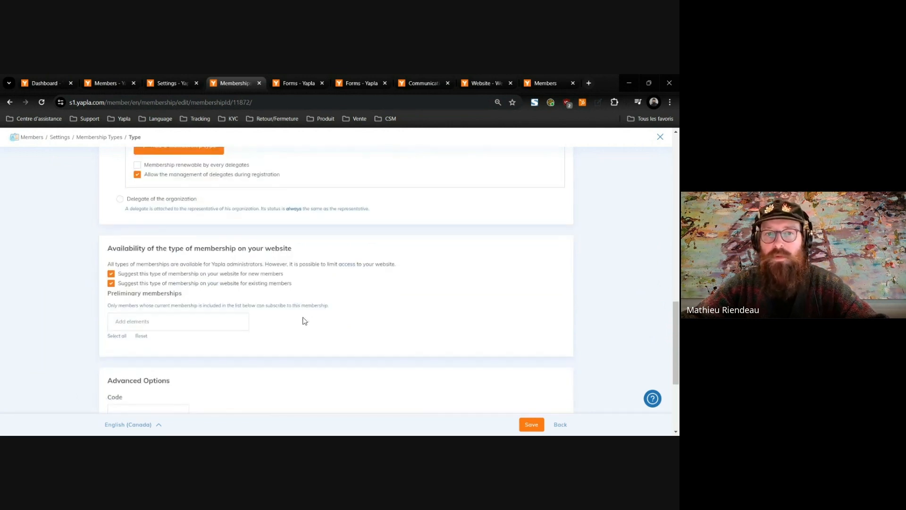
scroll(305, 321, "up", 3)
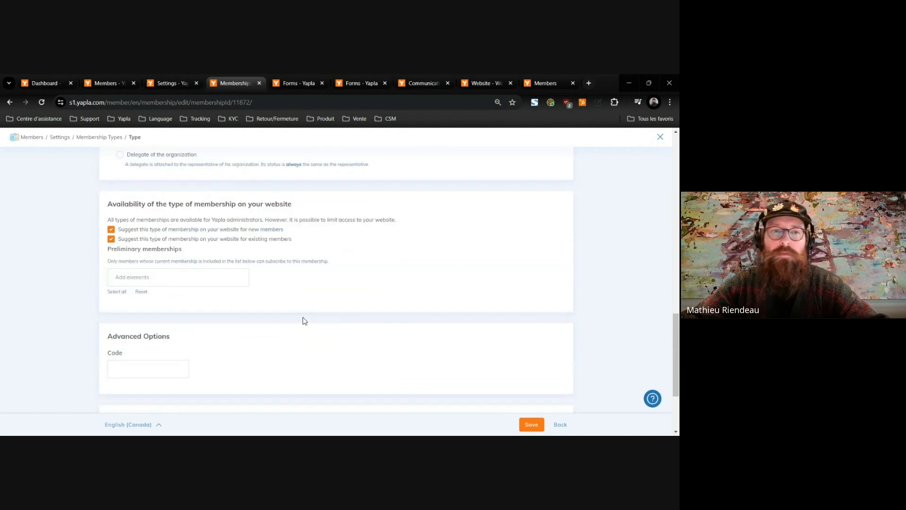
scroll(304, 321, "up", 12)
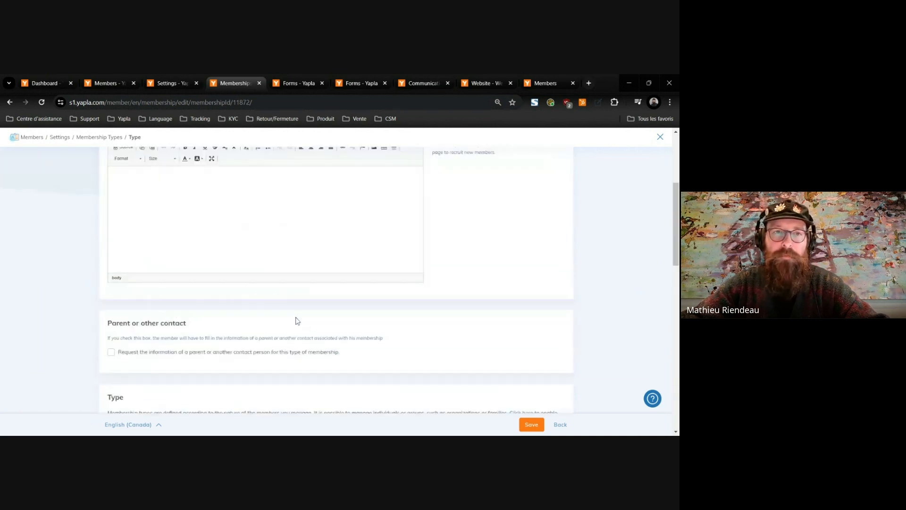
Examine the Choir - Adults rate settings, including membership period, registration opening, price and renewal options
left_click(132, 227)
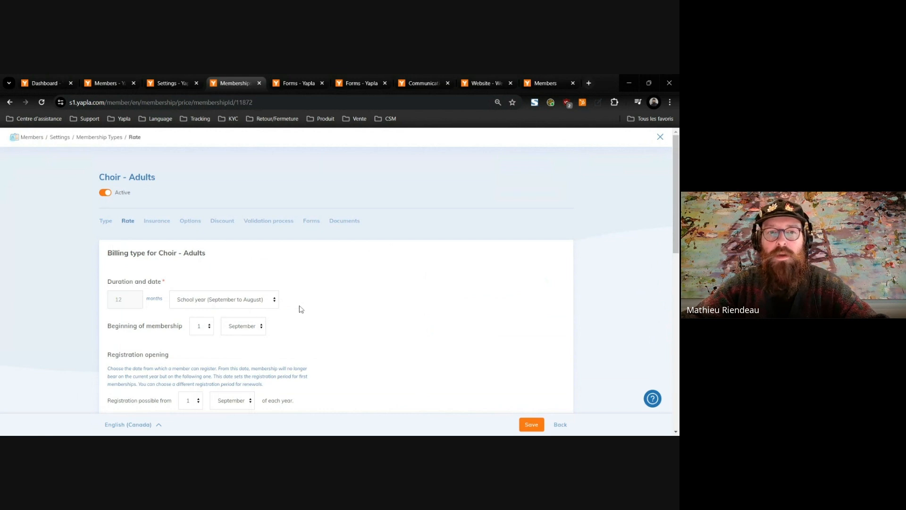
scroll(330, 314, "down", 1)
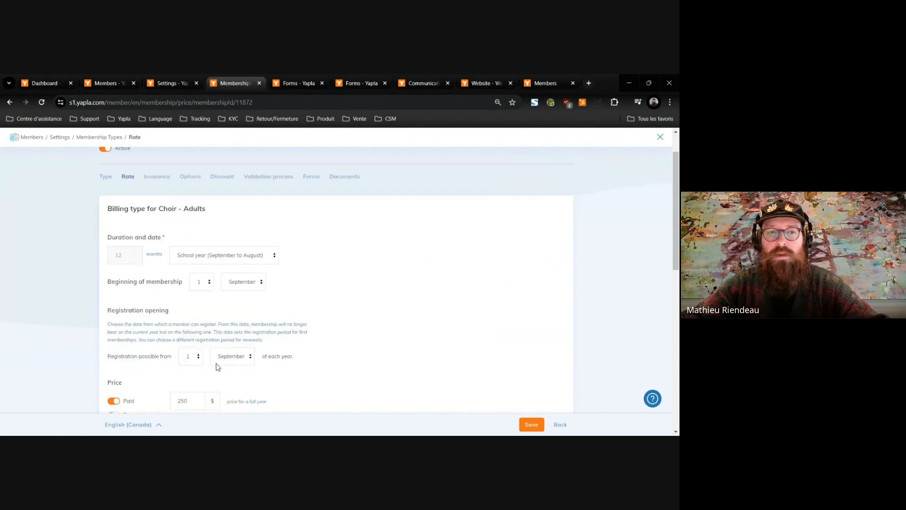
scroll(240, 363, "down", 2)
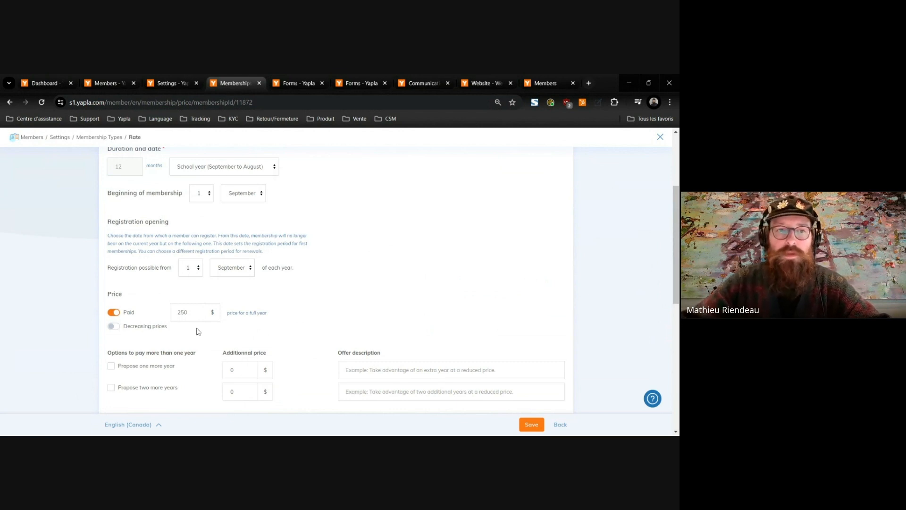
scroll(250, 331, "down", 4)
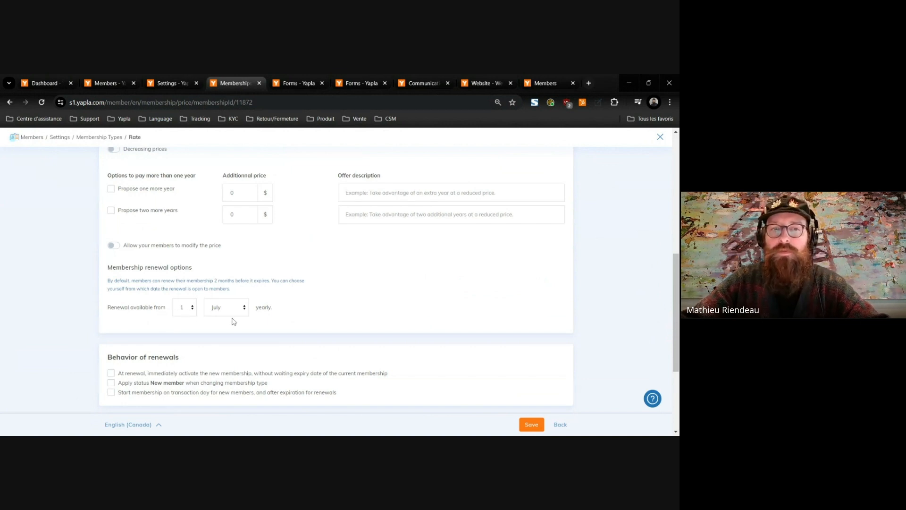
scroll(324, 292, "up", 10)
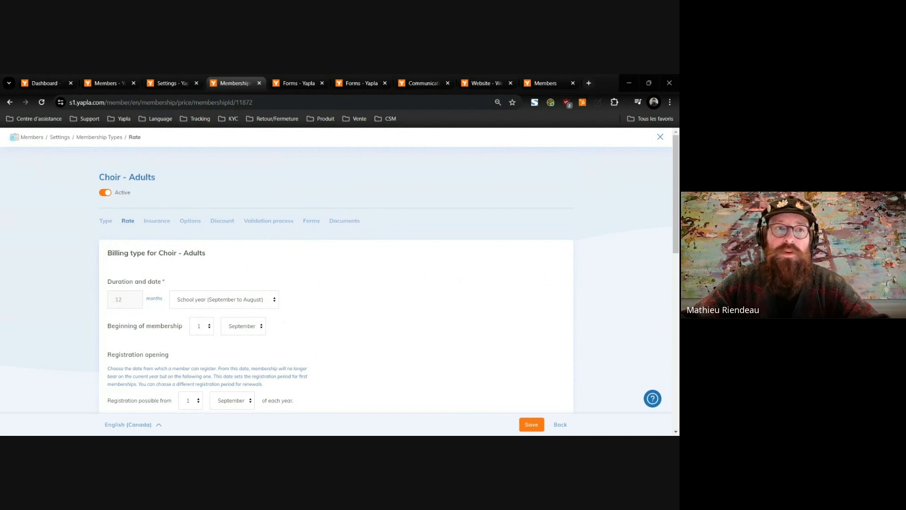
Return to the membership types, open Affiliated members and review its name and organization delegate settings
left_click(113, 140)
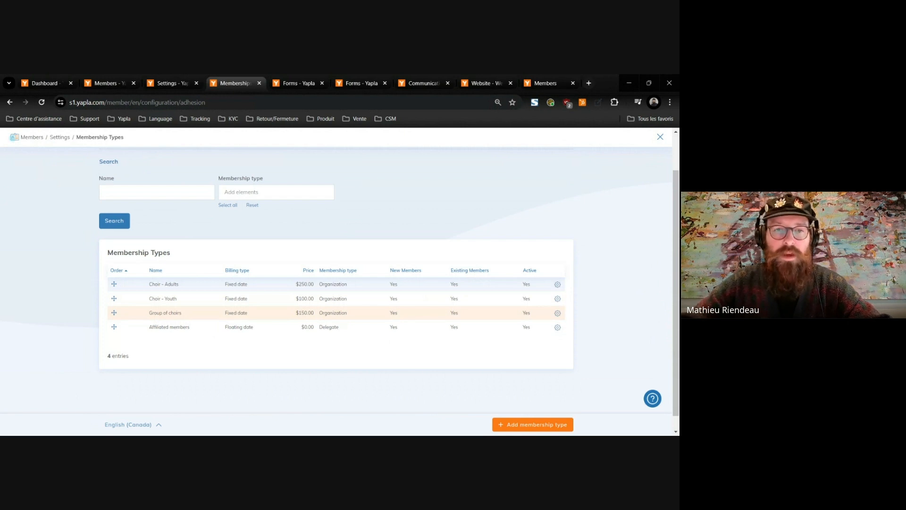
left_click(189, 329)
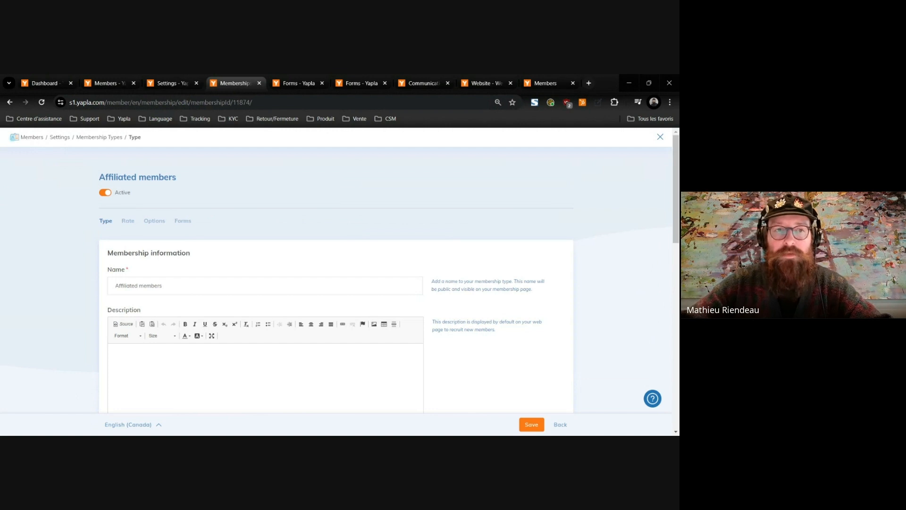
scroll(223, 284, "down", 5)
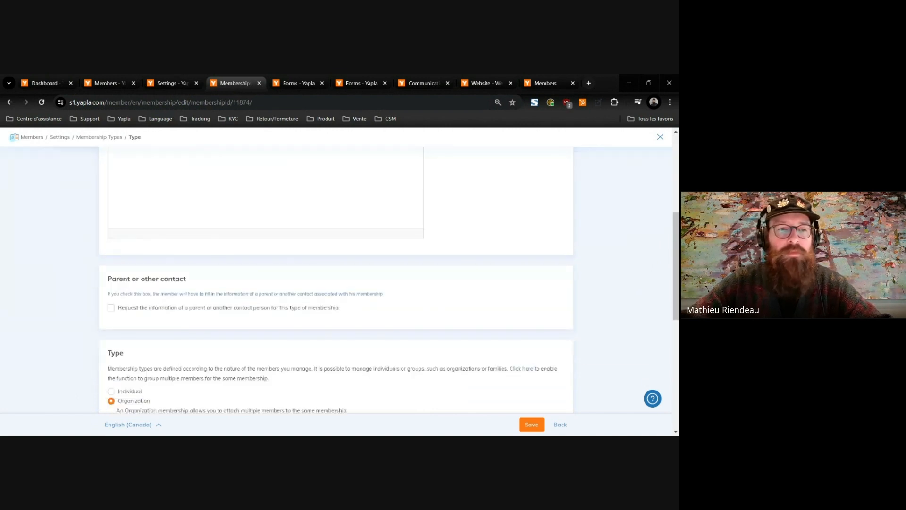
scroll(224, 284, "down", 1)
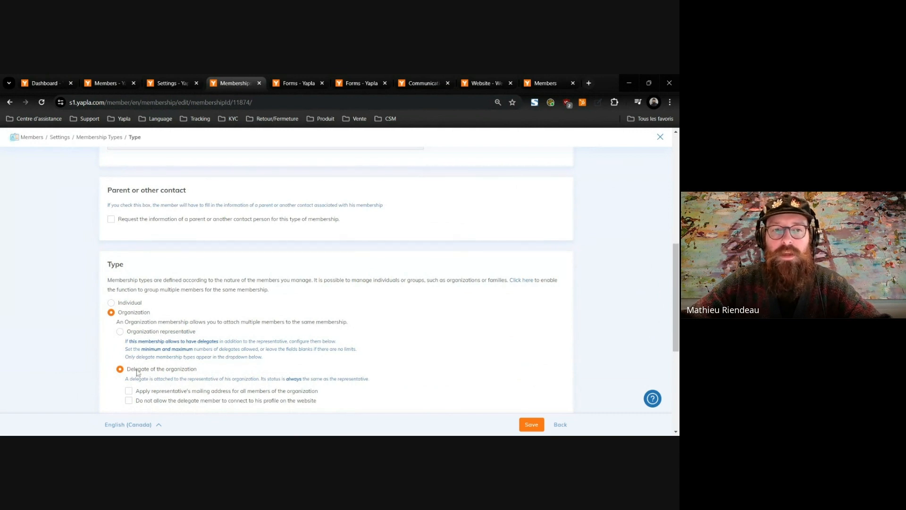
scroll(252, 319, "up", 3)
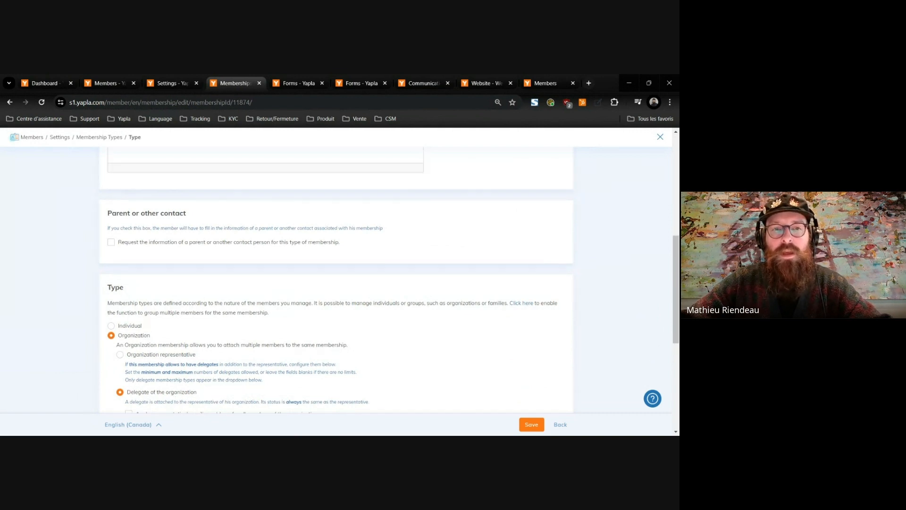
scroll(250, 315, "up", 4)
left_click_drag(168, 285, 90, 293)
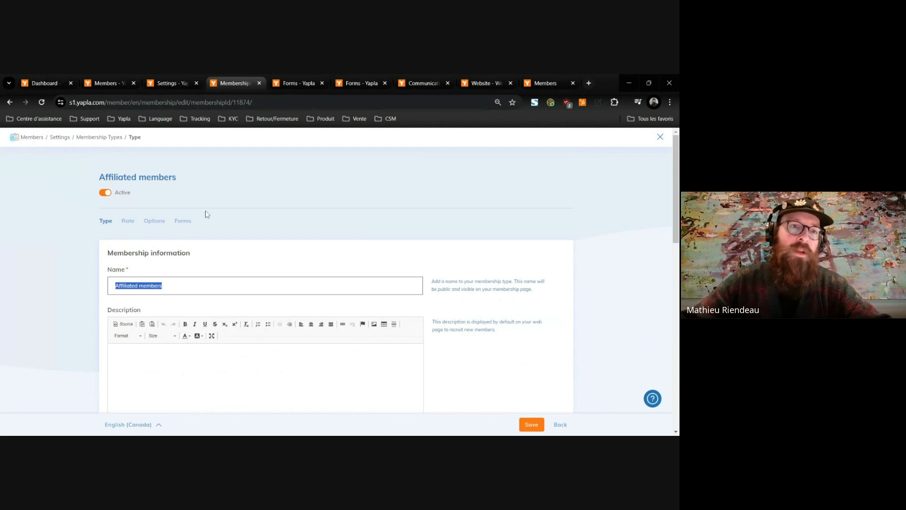
Examine the billing type, price and renewal behavior in the Affiliated members rate settings
left_click(133, 223)
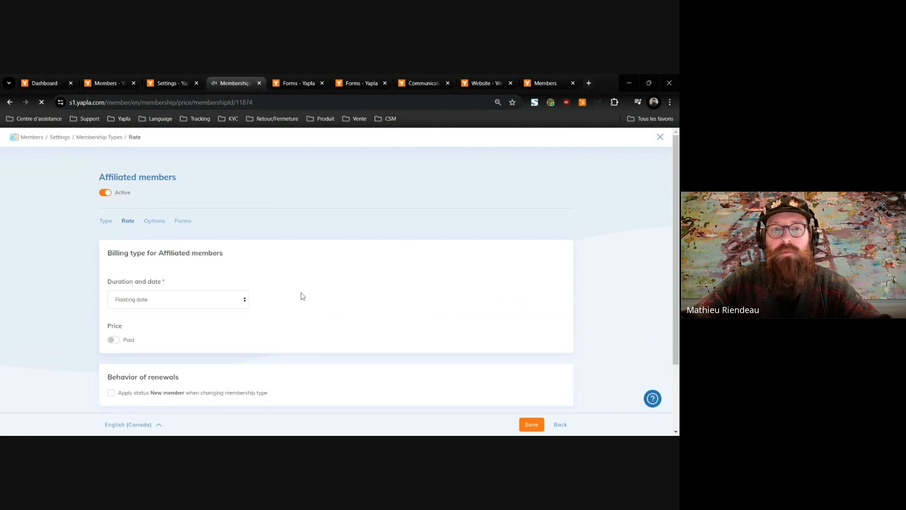
scroll(302, 294, "down", 1)
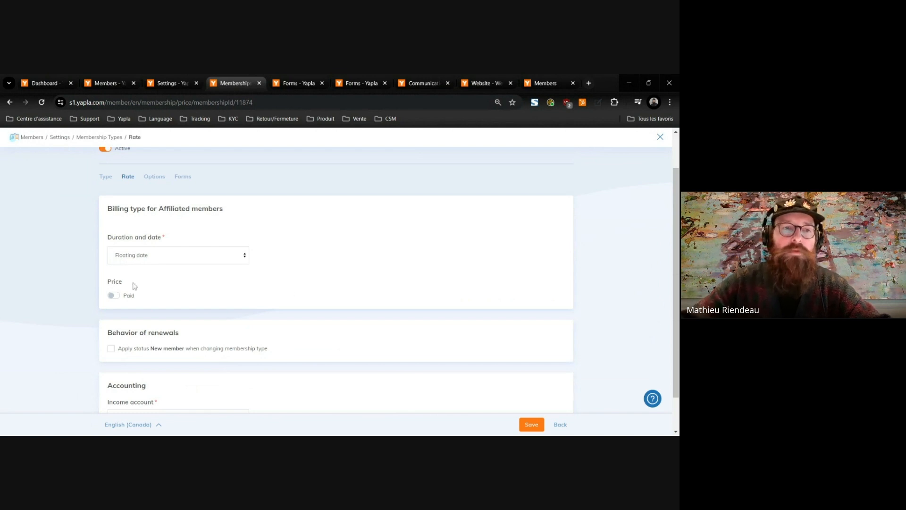
scroll(207, 169, "up", 1)
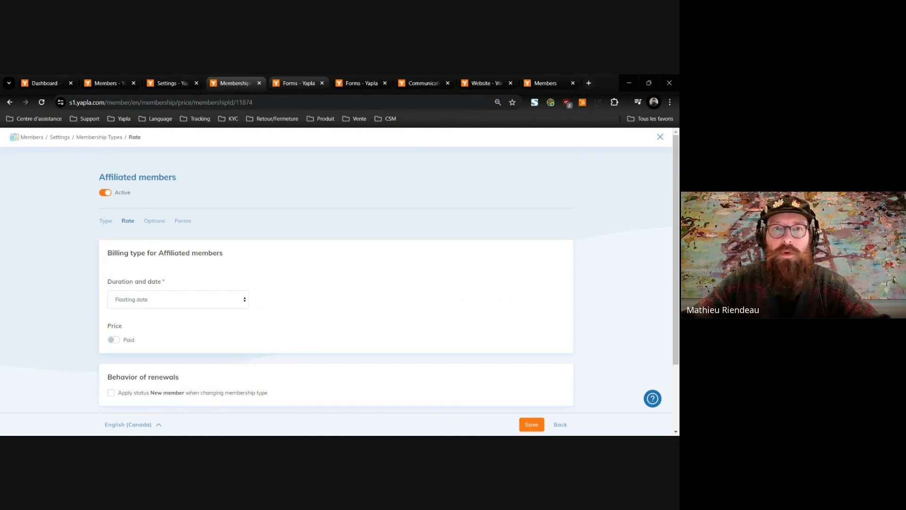
Switch to the basic form with the choir information section, start creating a new field and review the available field types
left_click(300, 84)
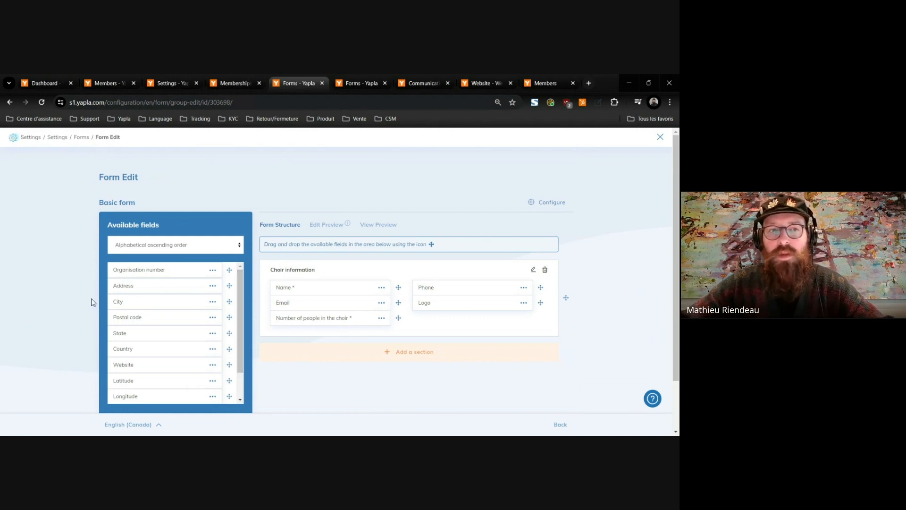
scroll(92, 301, "down", 2)
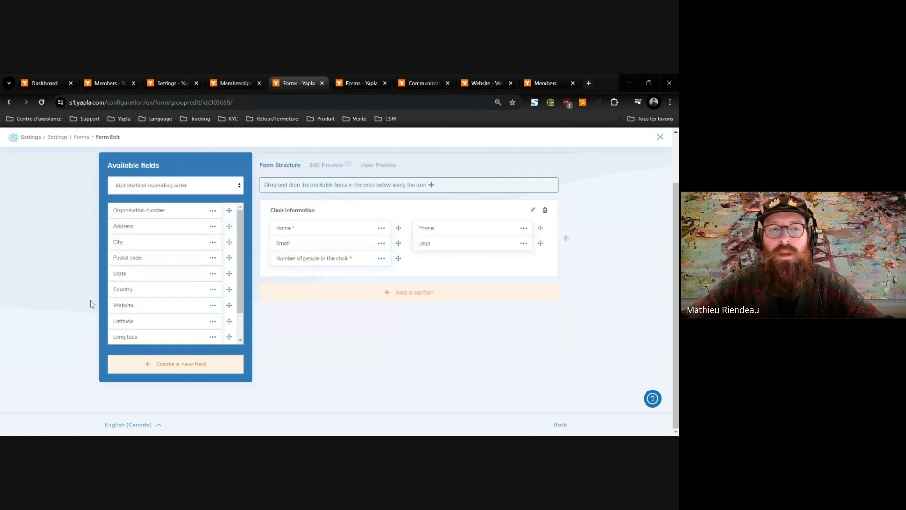
left_click(184, 365)
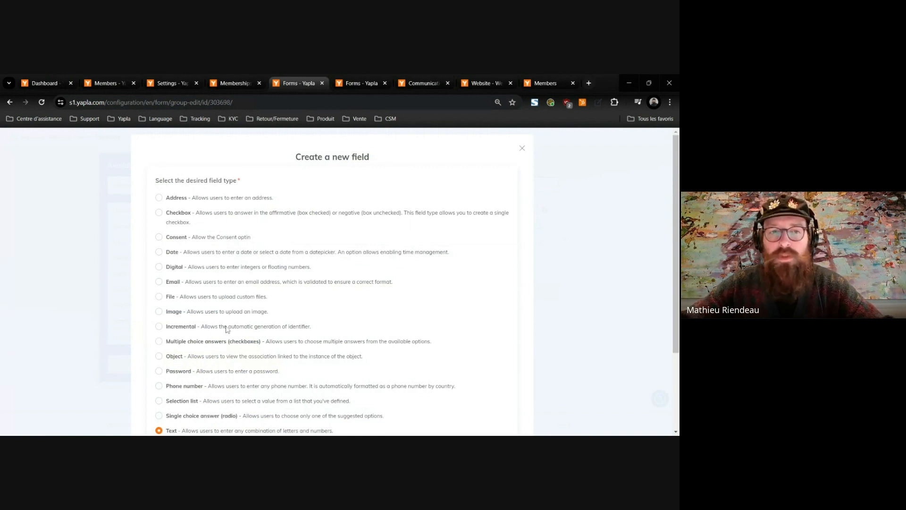
scroll(250, 322, "down", 2)
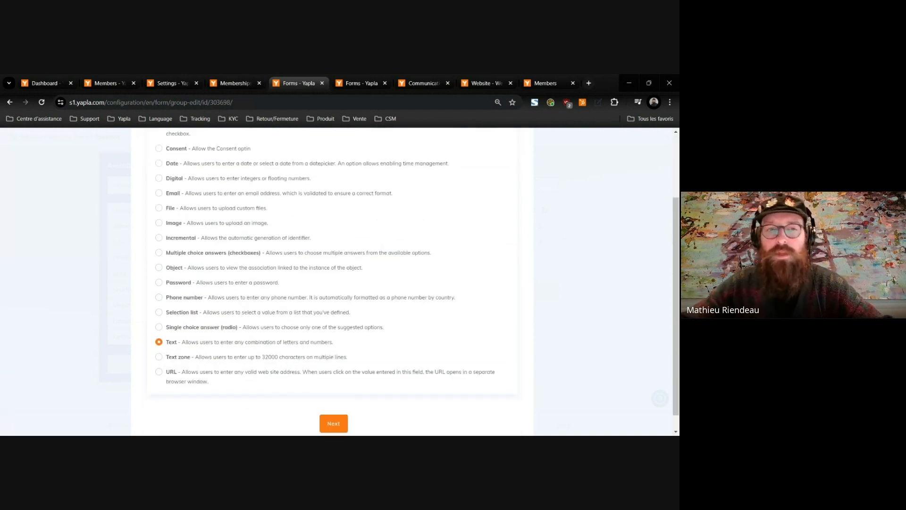
scroll(352, 236, "up", 2)
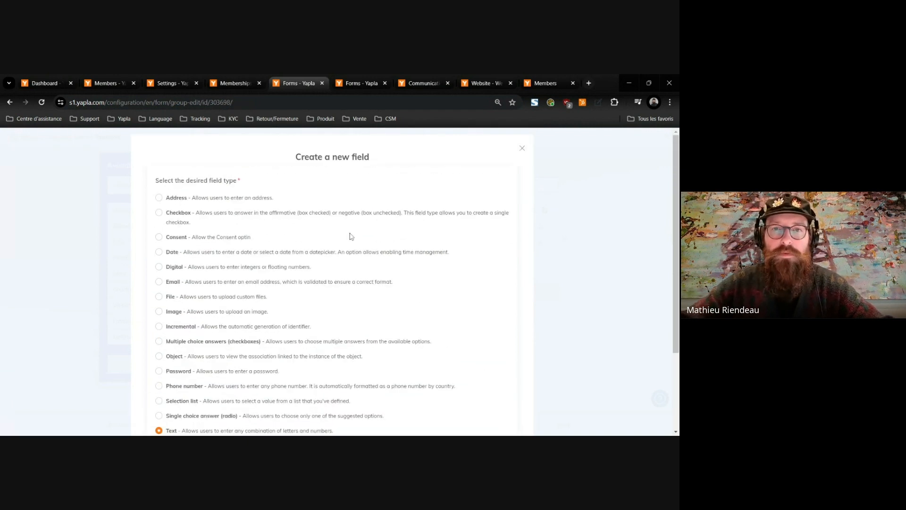
Close the new field dialog without creating a field and review the member form's Member information and Contact information sections
left_click(522, 147)
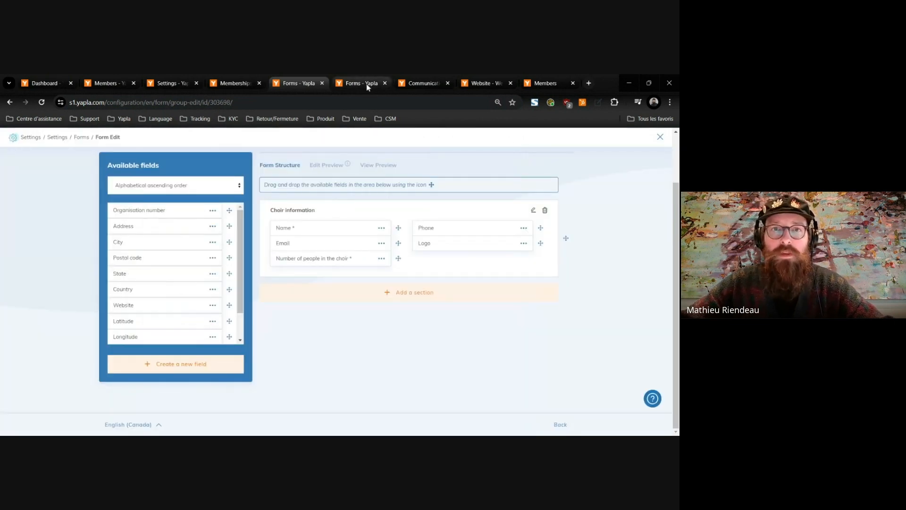
left_click(366, 83)
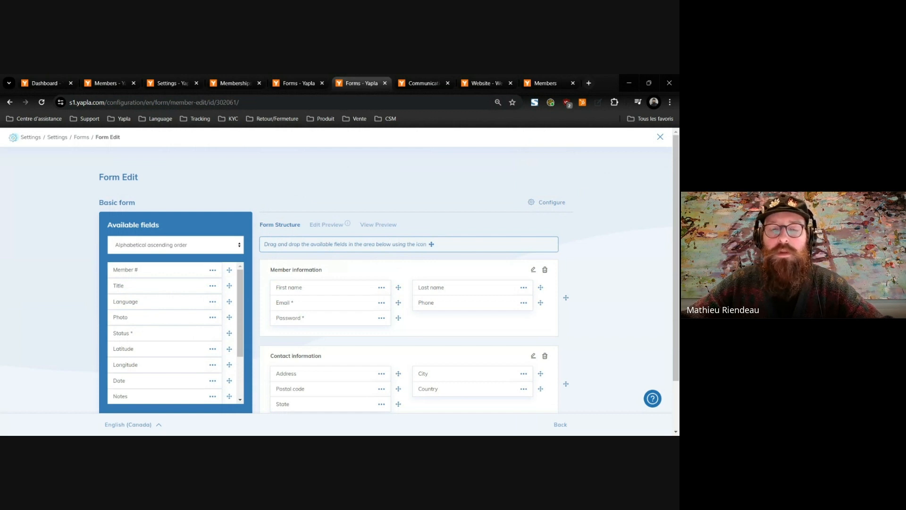
scroll(324, 186, "down", 1)
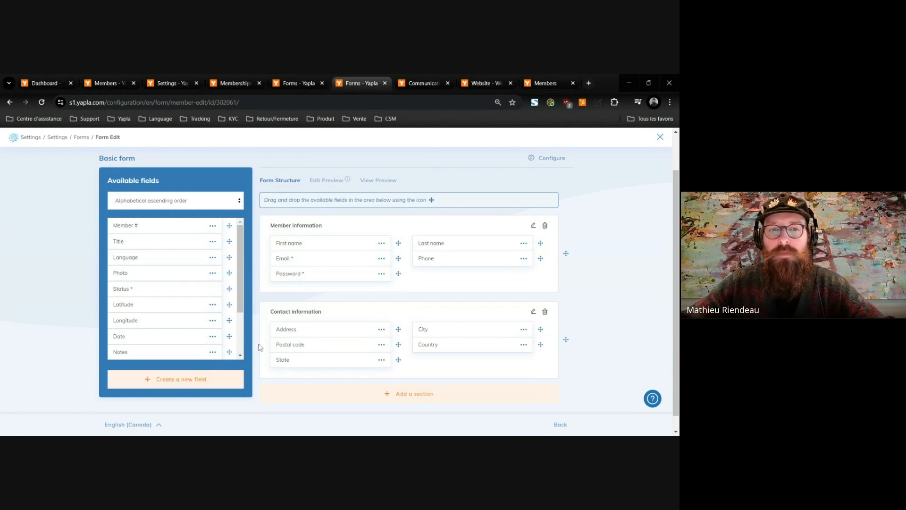
scroll(258, 325, "up", 1)
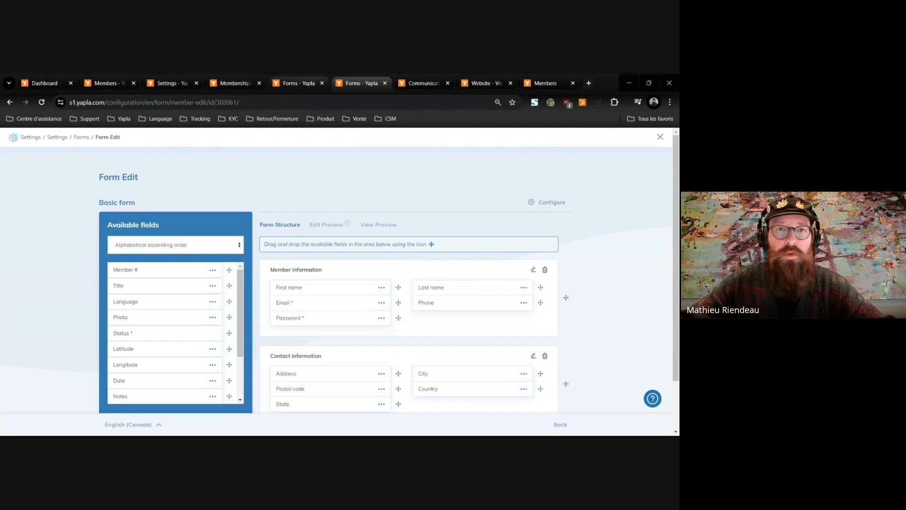
Switch to the Communications page and review the list of automated member communications and their types
left_click(423, 90)
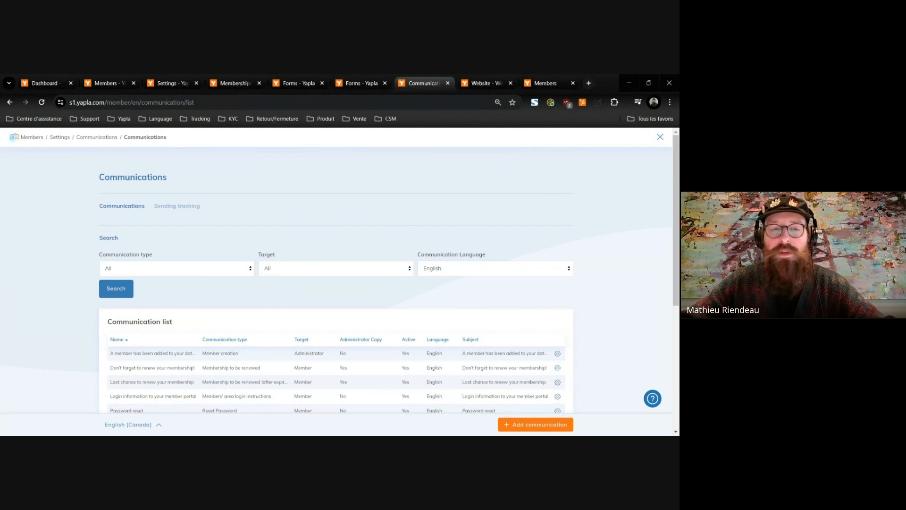
scroll(329, 195, "down", 1)
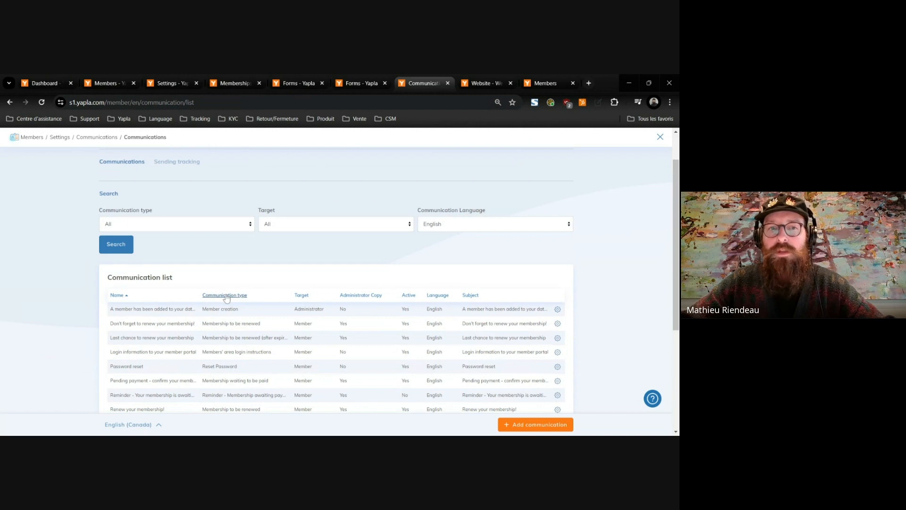
scroll(240, 278, "down", 1)
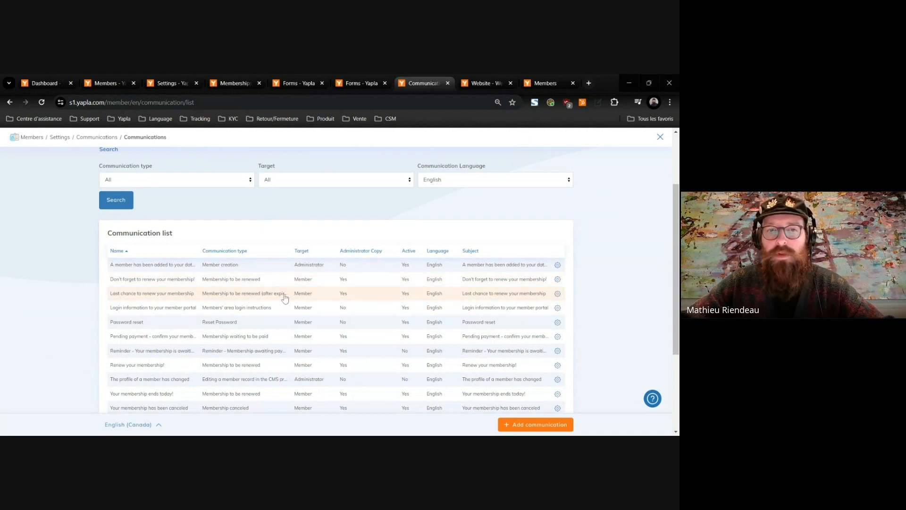
scroll(277, 302, "down", 2)
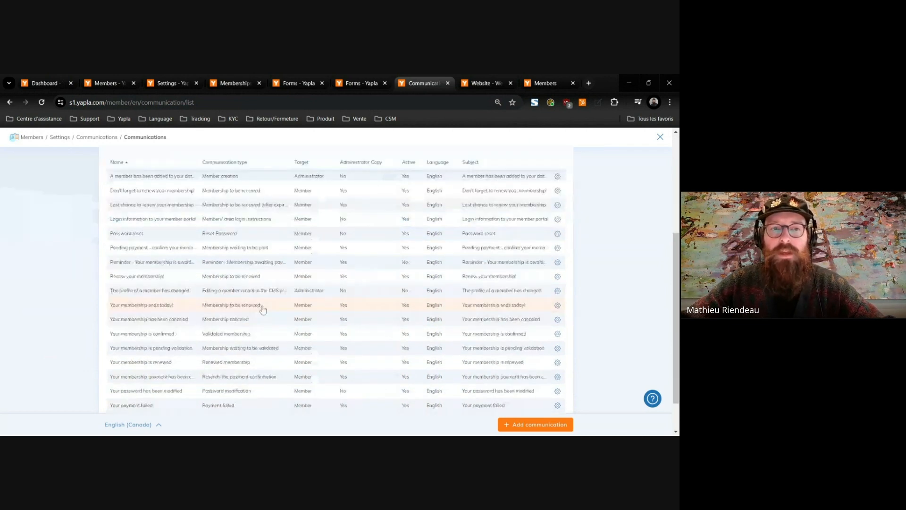
Open the "Your membership is confirmed" communication and review its communication type and target recipients
left_click(222, 339)
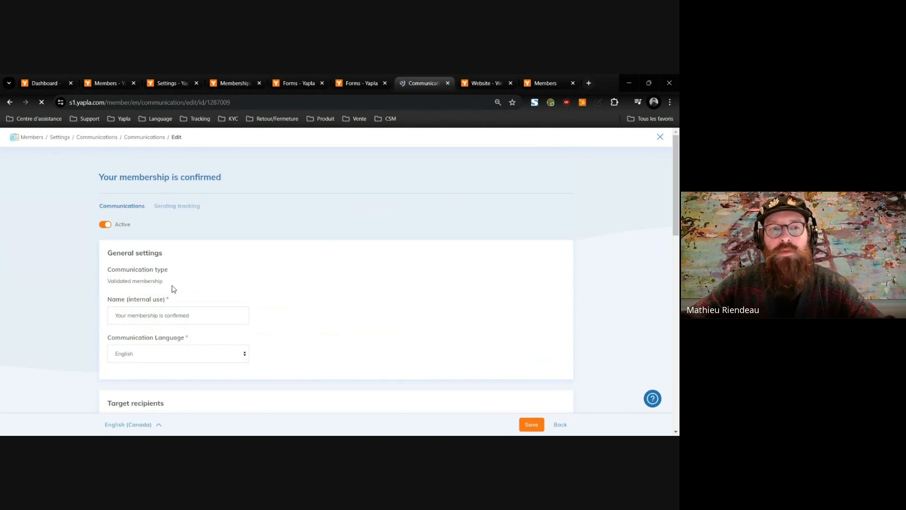
left_click_drag(164, 281, 128, 282)
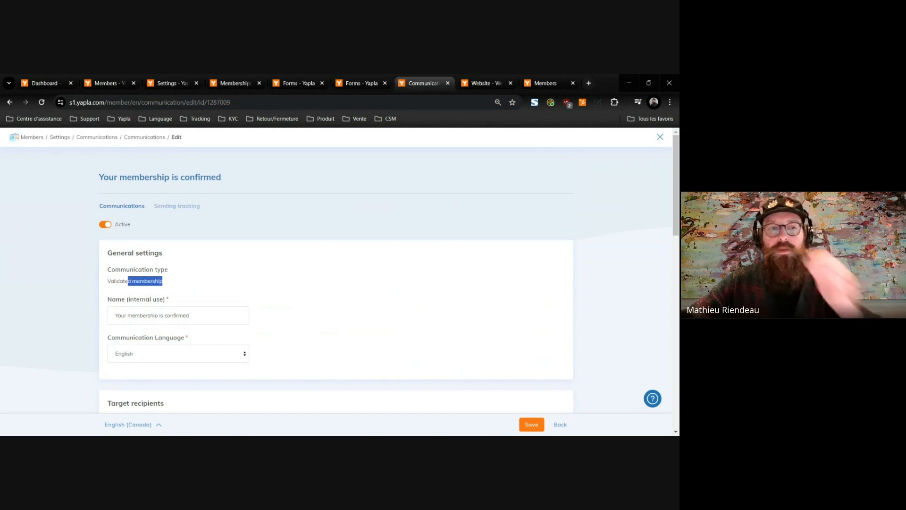
left_click(128, 282)
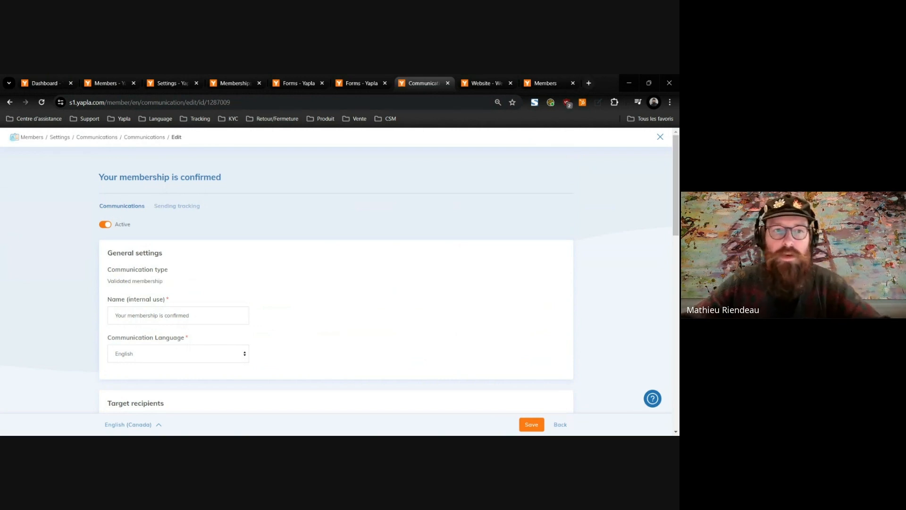
scroll(212, 261, "down", 3)
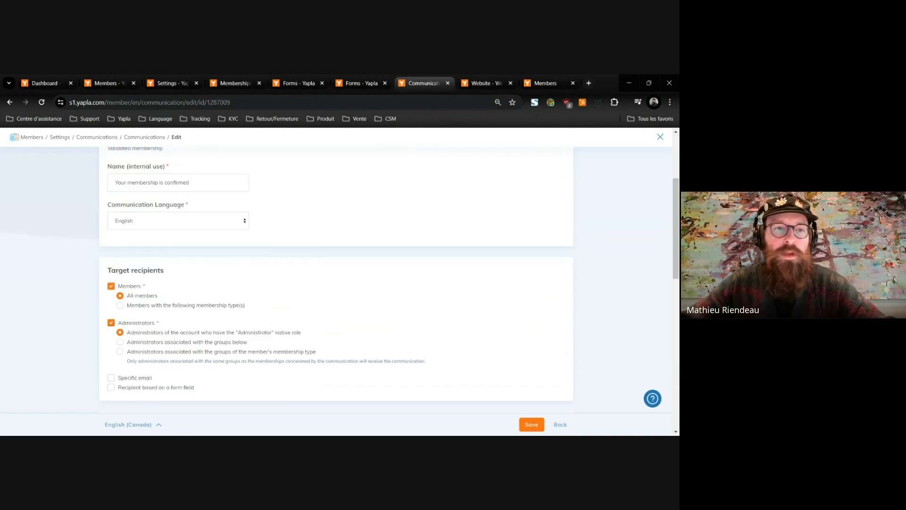
left_click_drag(109, 270, 182, 273)
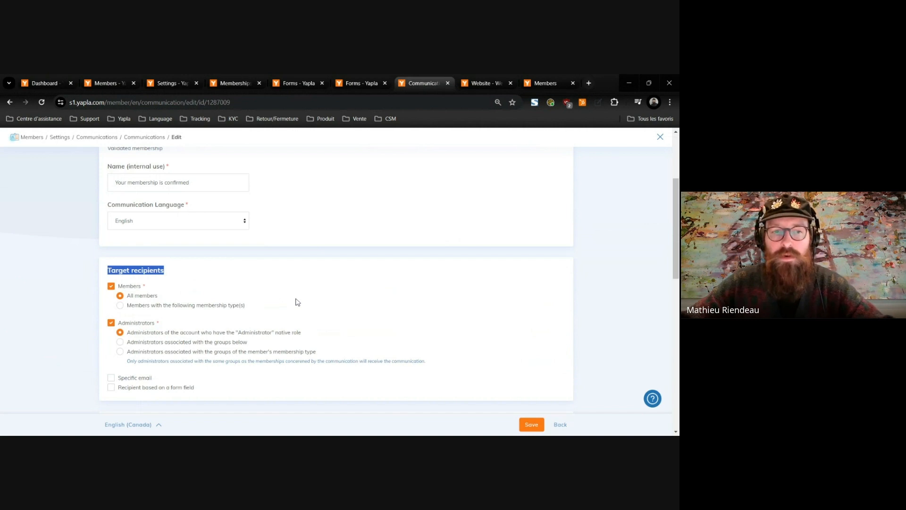
Examine the communication's subject and message content, including the first name, membership type and begin date keywords
scroll(298, 303, "down", 5)
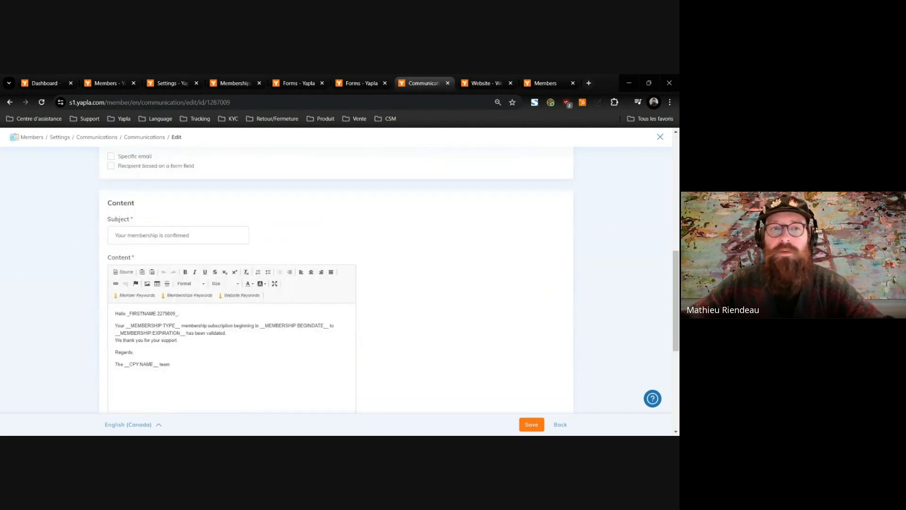
left_click_drag(188, 235, 101, 240)
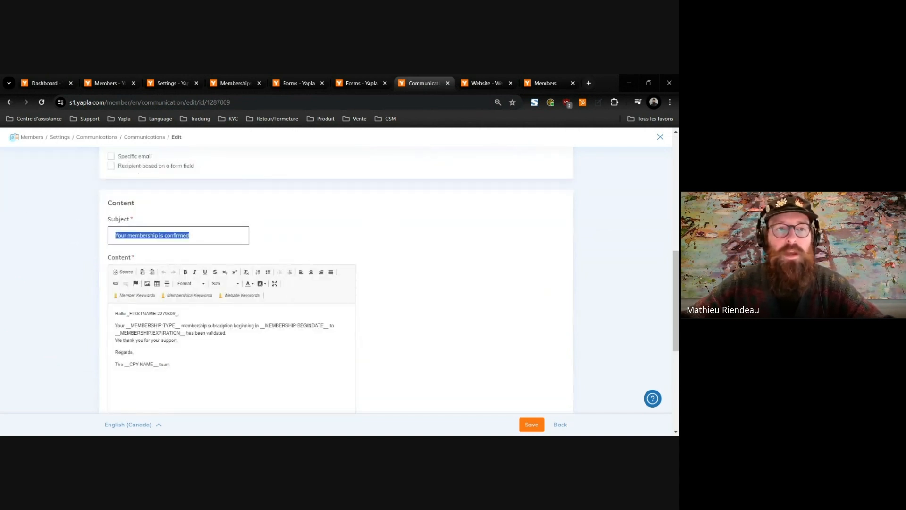
left_click_drag(115, 312, 172, 366)
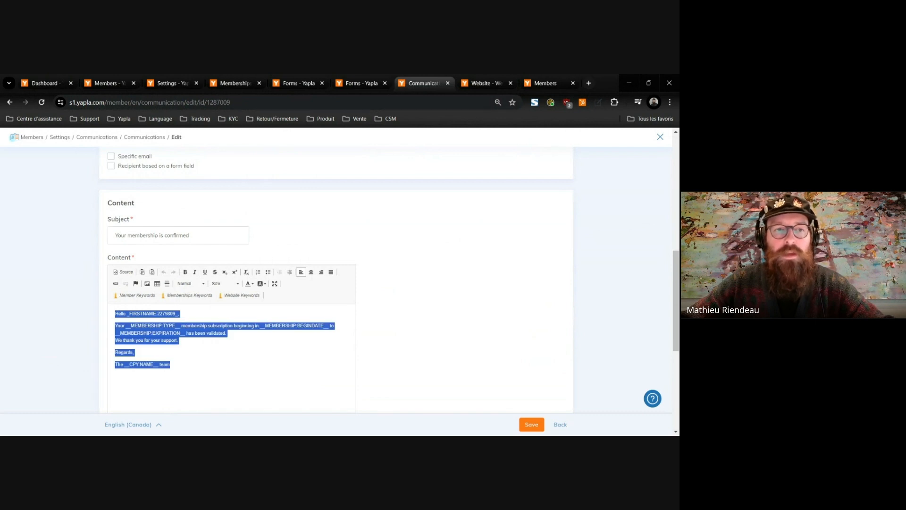
double_click(142, 313)
double_click(144, 326)
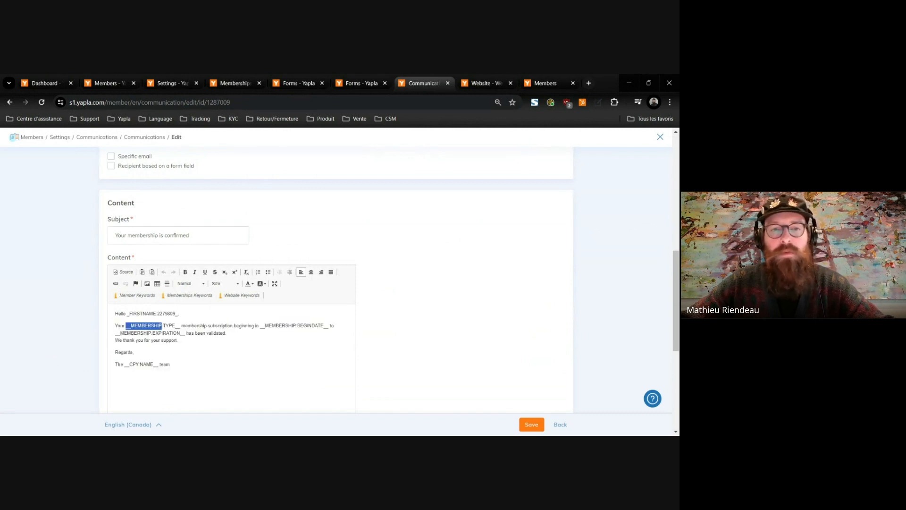
double_click(279, 326)
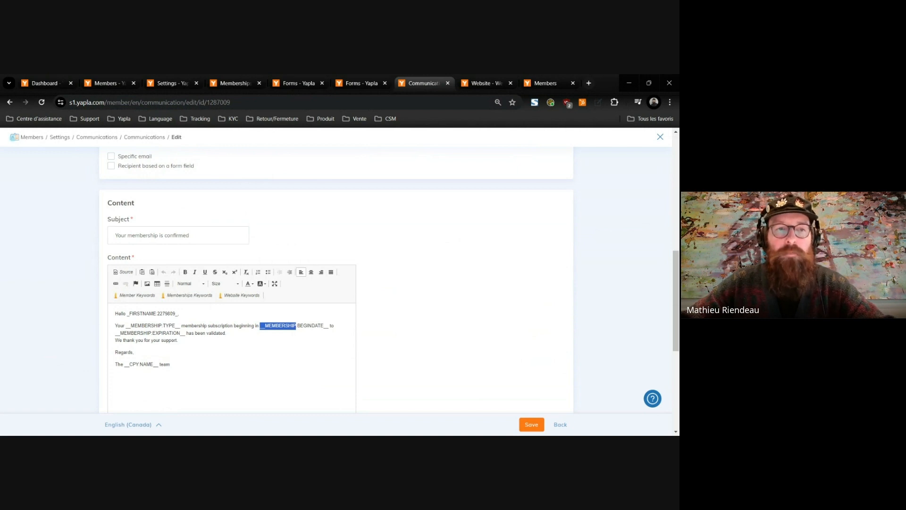
left_click_drag(181, 326, 127, 325)
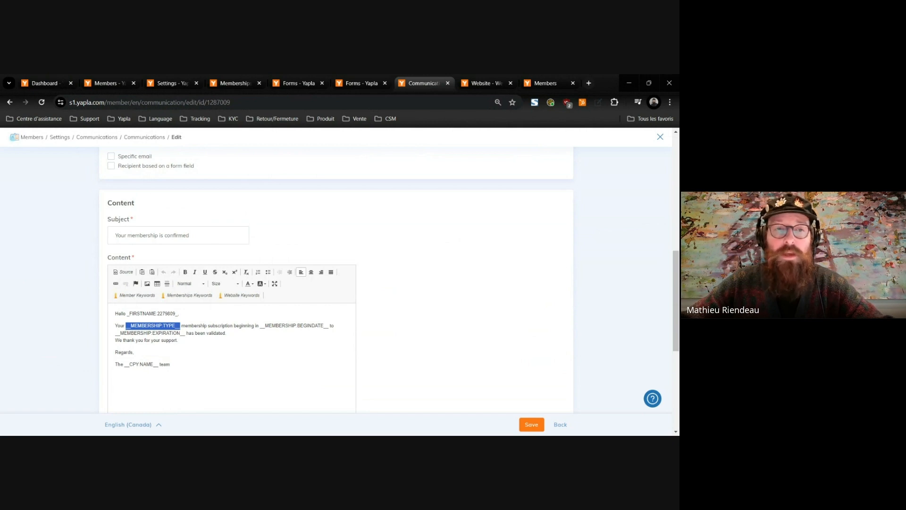
Set the communication's bill in attachment to Paid bill and save the communication
scroll(336, 283, "down", 1)
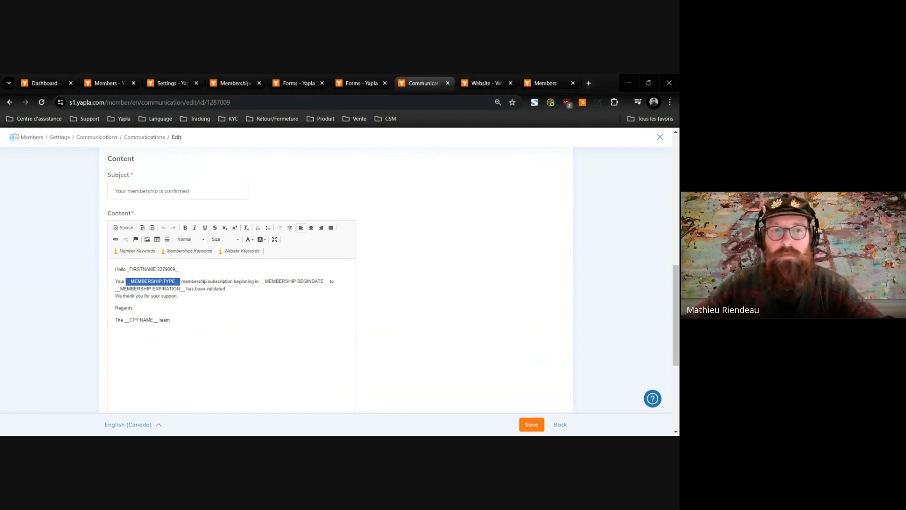
scroll(337, 278, "down", 3)
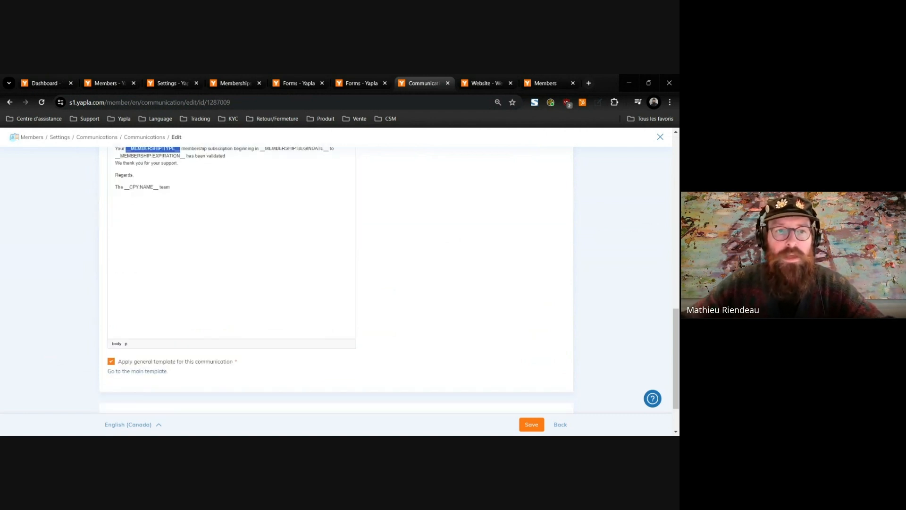
scroll(233, 364, "down", 2)
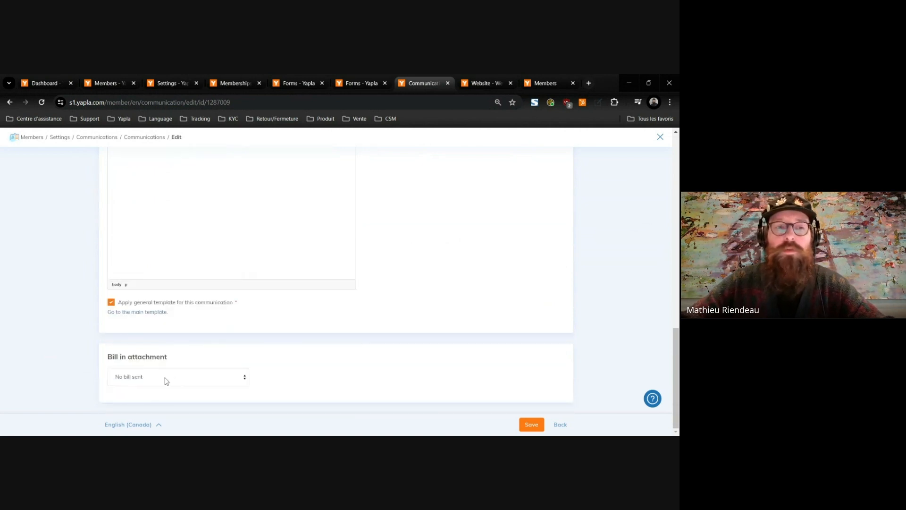
left_click(148, 380)
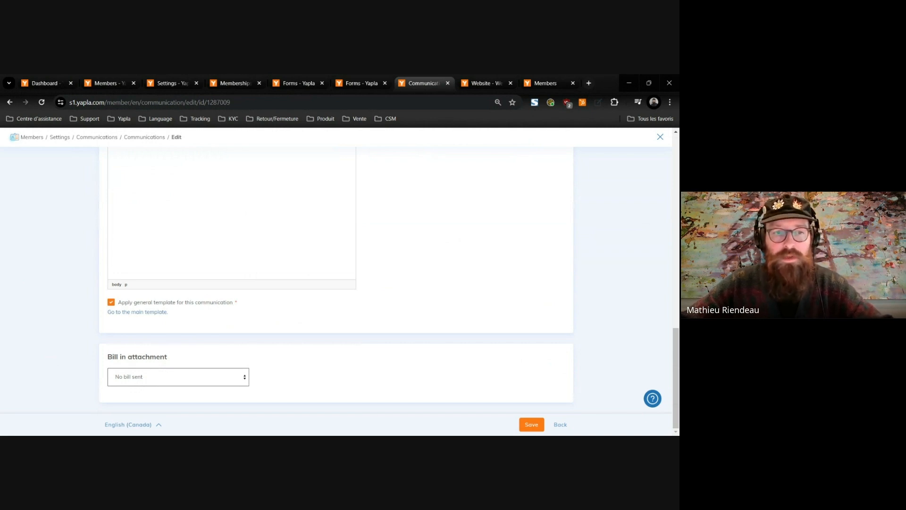
left_click(142, 402)
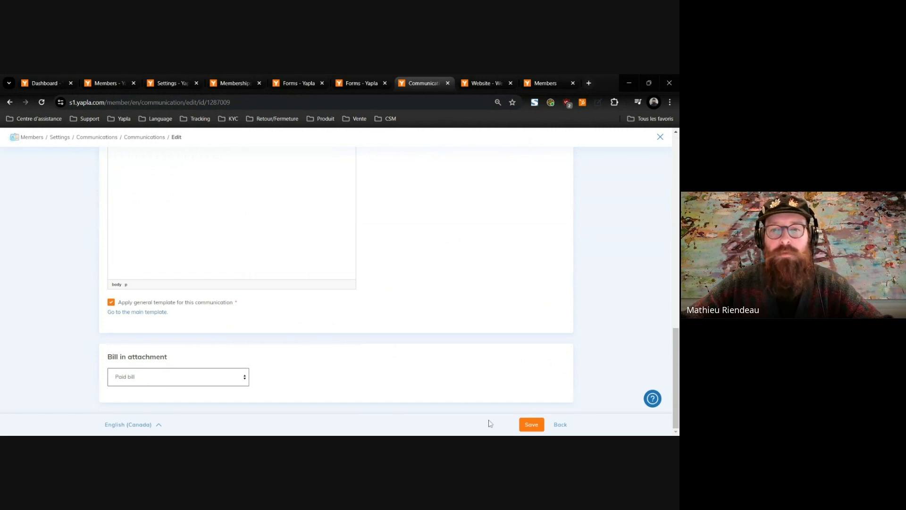
left_click(531, 425)
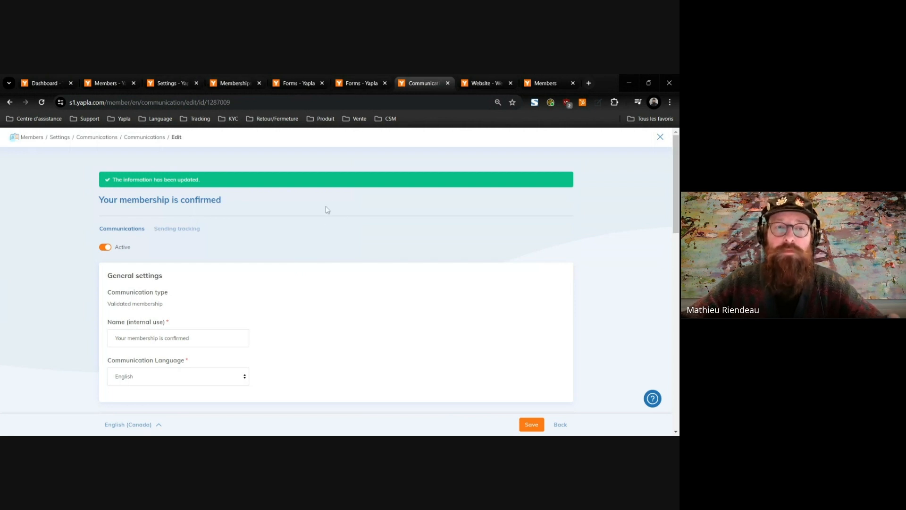
Switch to the Yapla Choral Association website's Members page editor and review its header, menu and main area
left_click(482, 84)
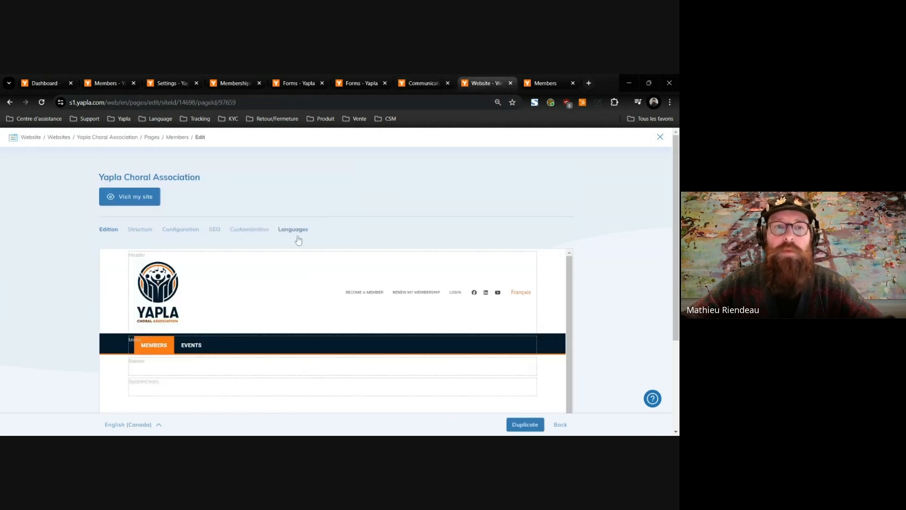
scroll(264, 272, "down", 1)
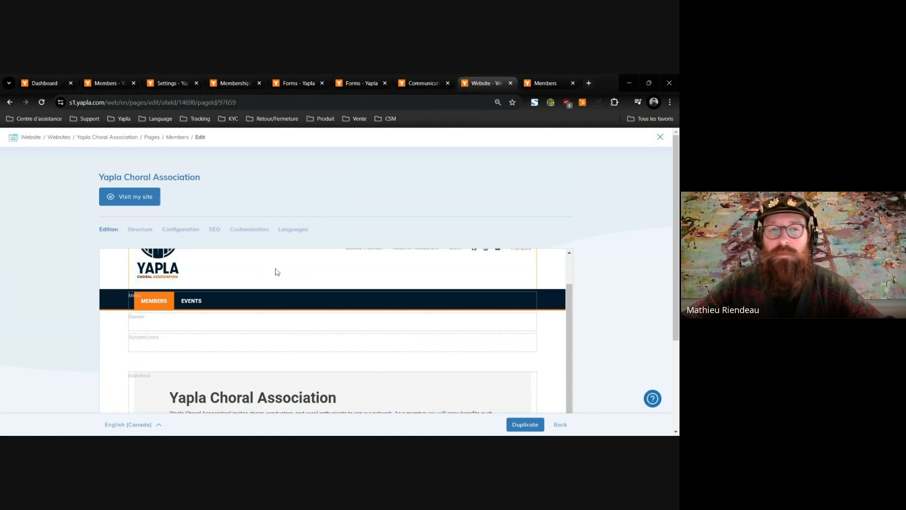
scroll(277, 272, "up", 1)
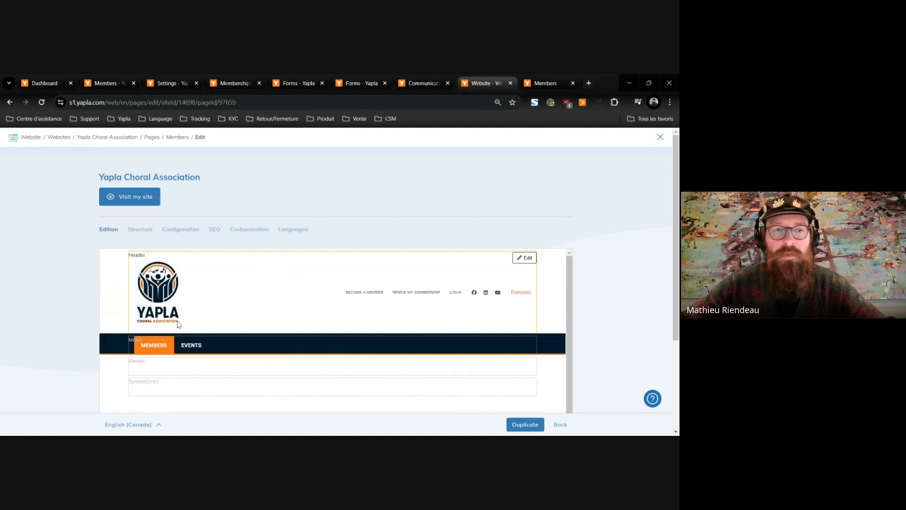
scroll(342, 303, "down", 3)
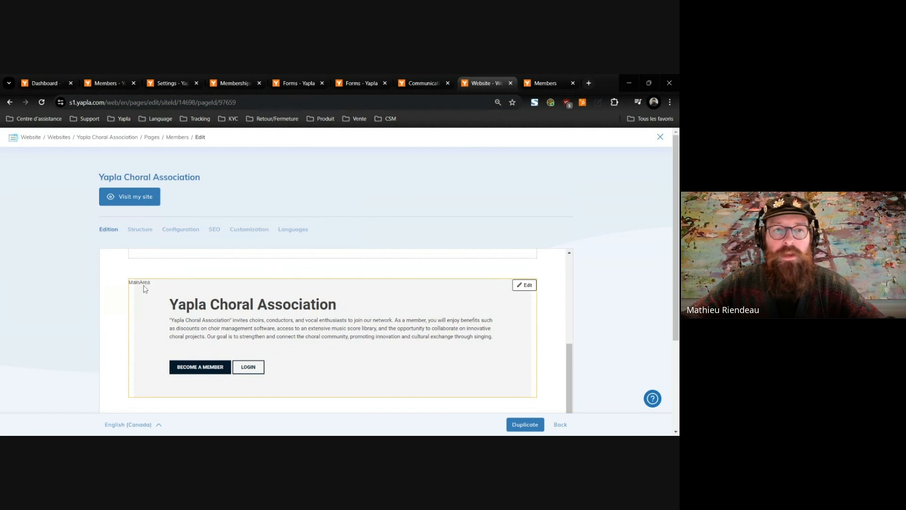
Open the MainArea zone's Member Section settings and activate the My Organization feature for the members area
left_click(301, 336)
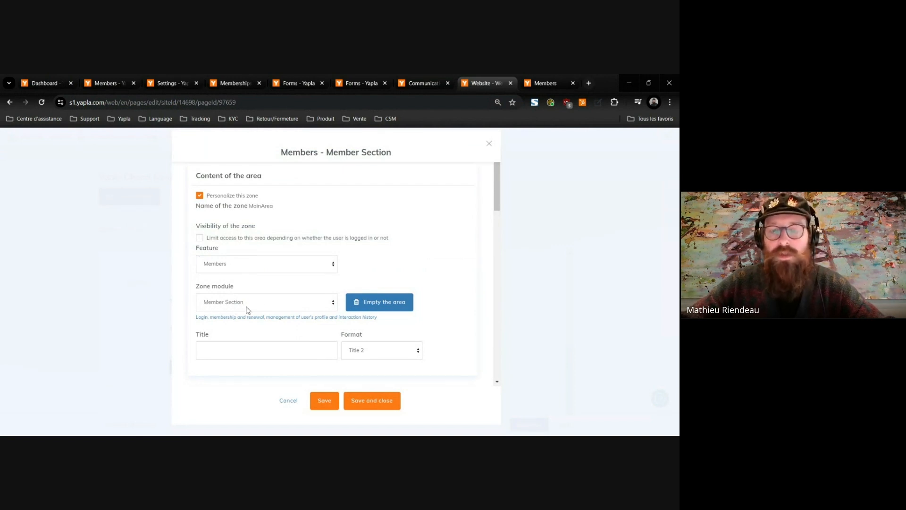
scroll(253, 309, "down", 1)
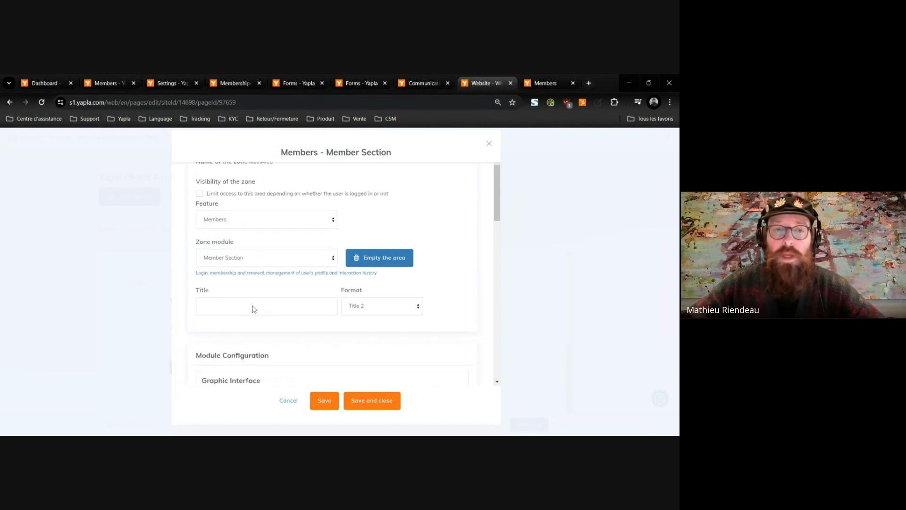
scroll(254, 309, "down", 5)
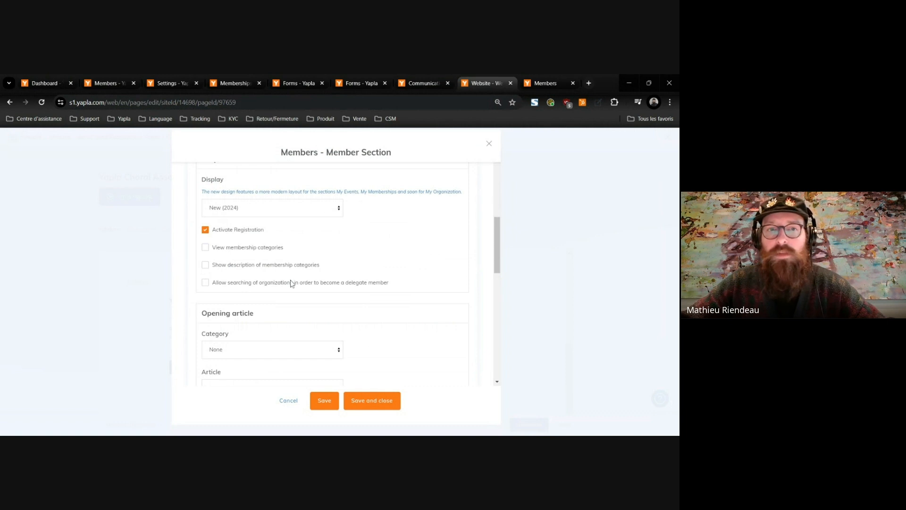
scroll(292, 284, "down", 7)
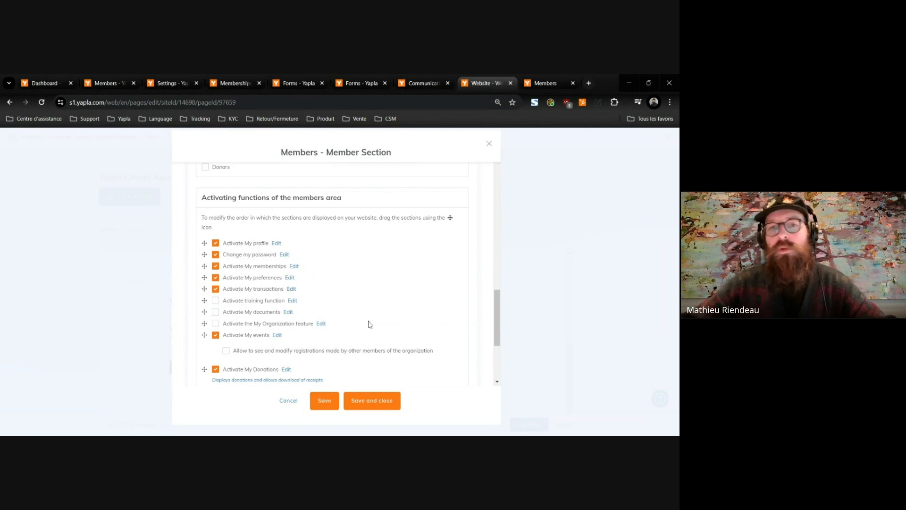
left_click(263, 326)
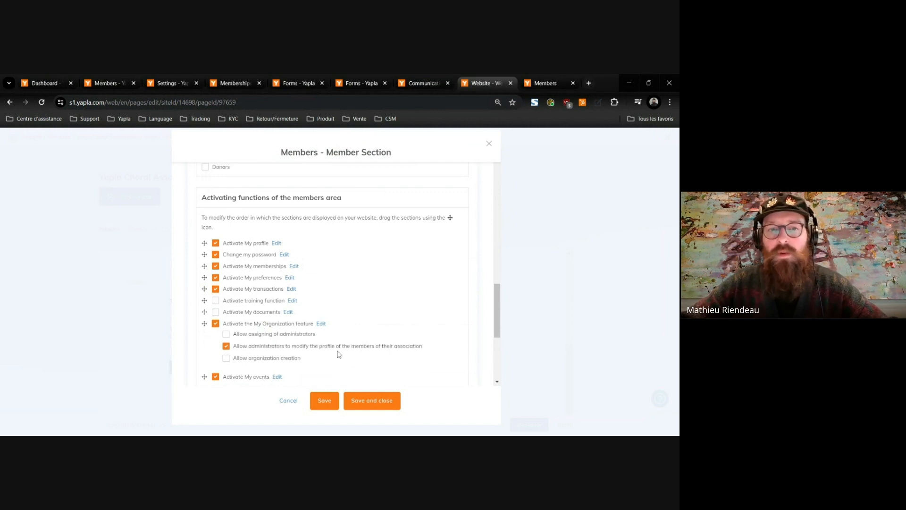
scroll(290, 309, "down", 1)
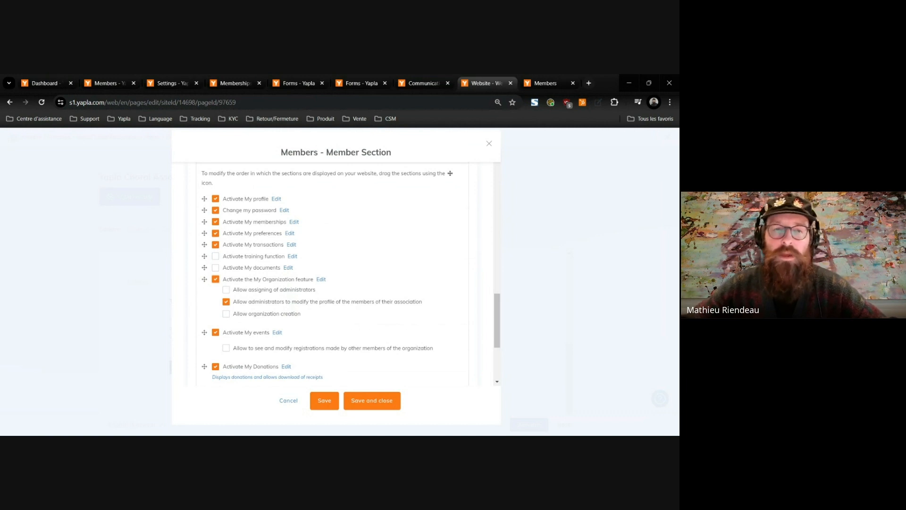
Save and close the Member Section settings, and open the Become a member form on the public website
scroll(302, 282, "down", 2)
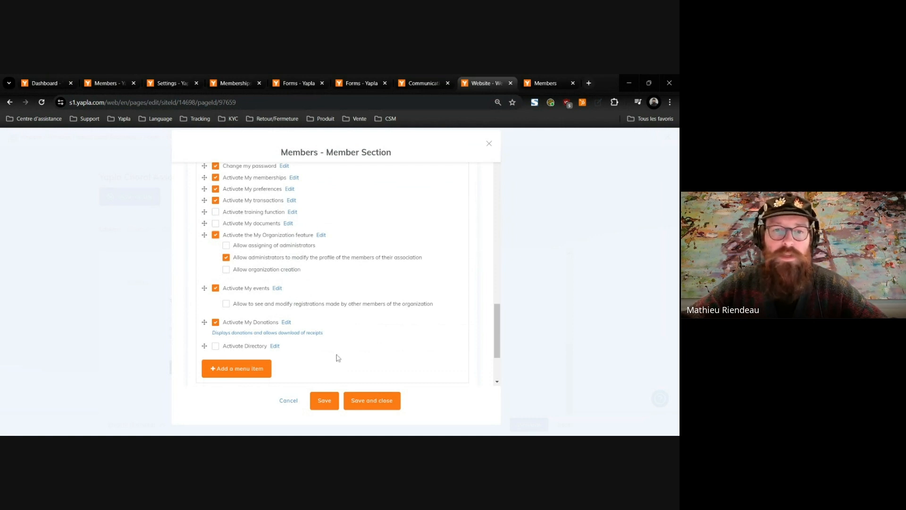
left_click(385, 406)
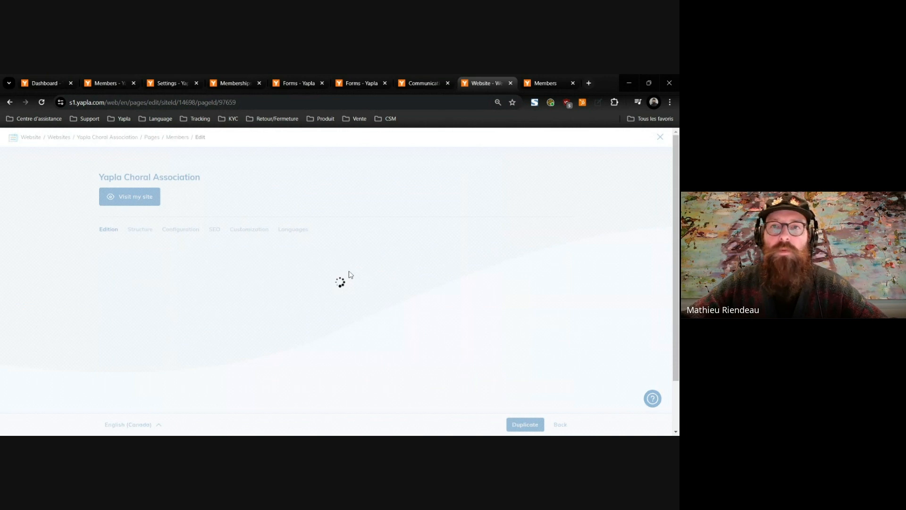
left_click(543, 86)
scroll(350, 222, "down", 1)
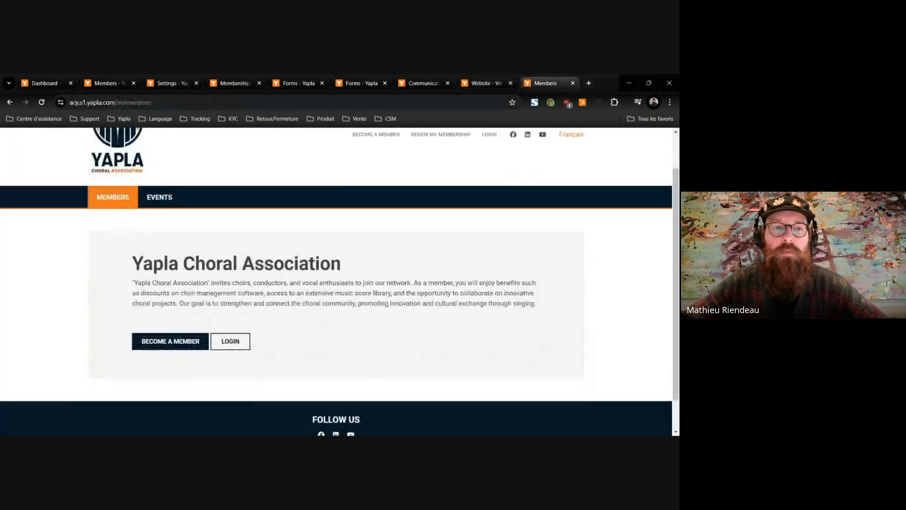
left_click(174, 346)
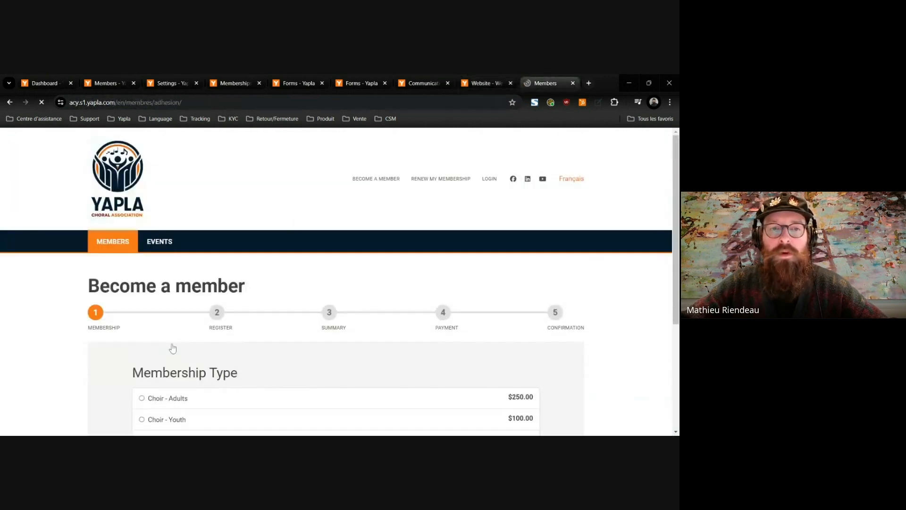
scroll(241, 326, "down", 1)
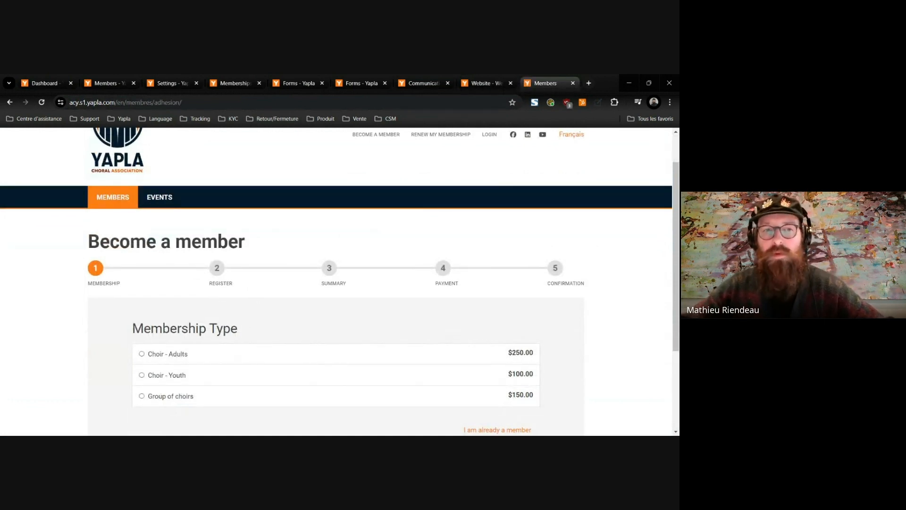
scroll(265, 293, "down", 1)
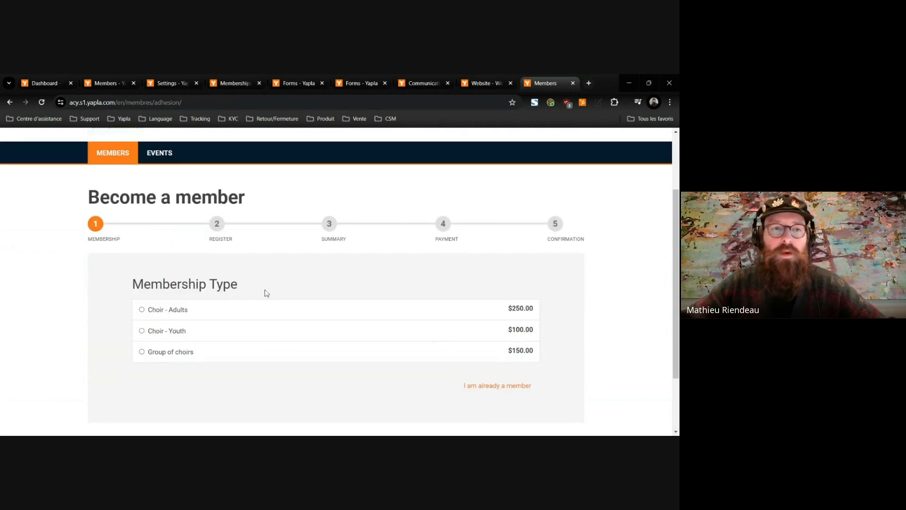
Select the Choir - Adults membership type and set its number of affiliated members to 5
left_click(163, 317)
scroll(250, 326, "down", 1)
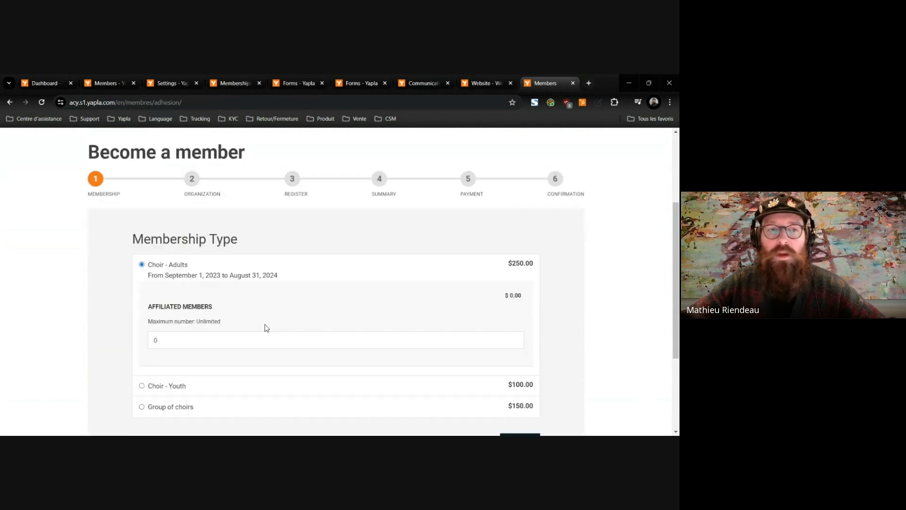
scroll(267, 328, "down", 1)
left_click(160, 297)
type("5")
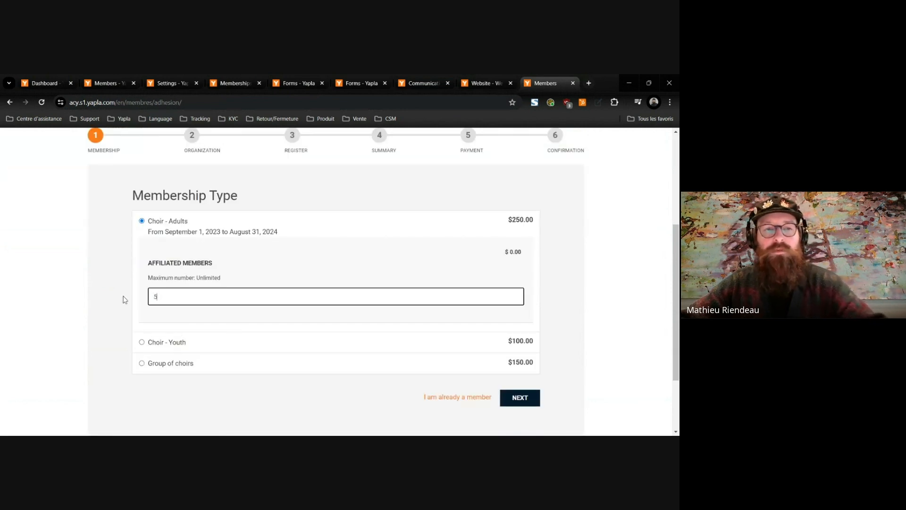
left_click(520, 397)
Add a delegate under Affiliated Members and fill in the person's first name, last name, email and phone
left_click(219, 330)
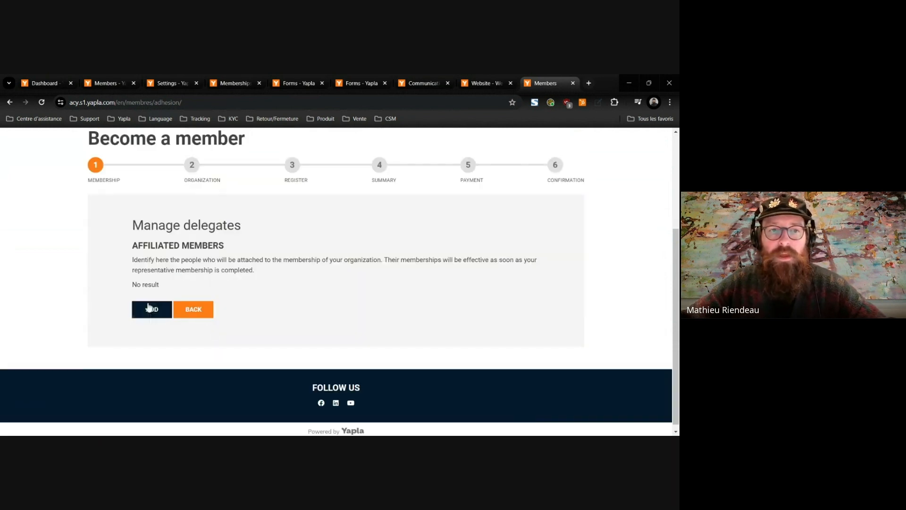
left_click(149, 310)
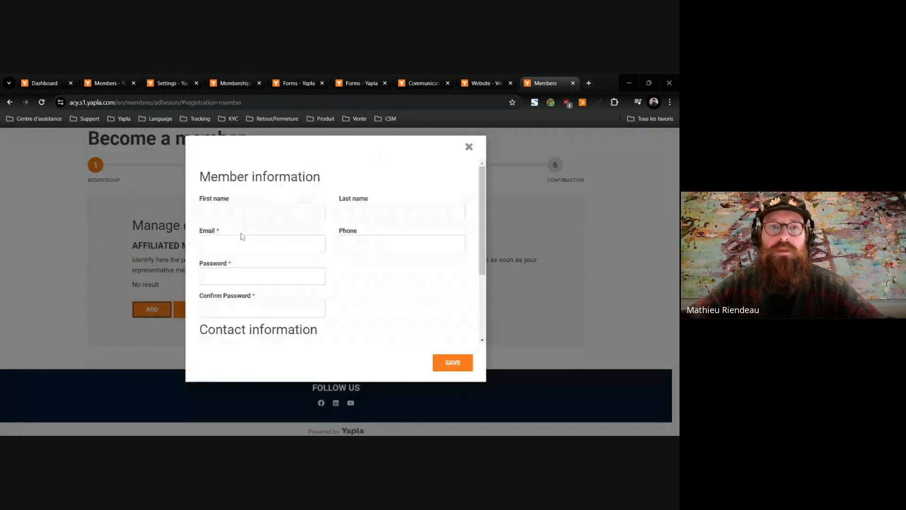
left_click(242, 211)
type("Mathieu")
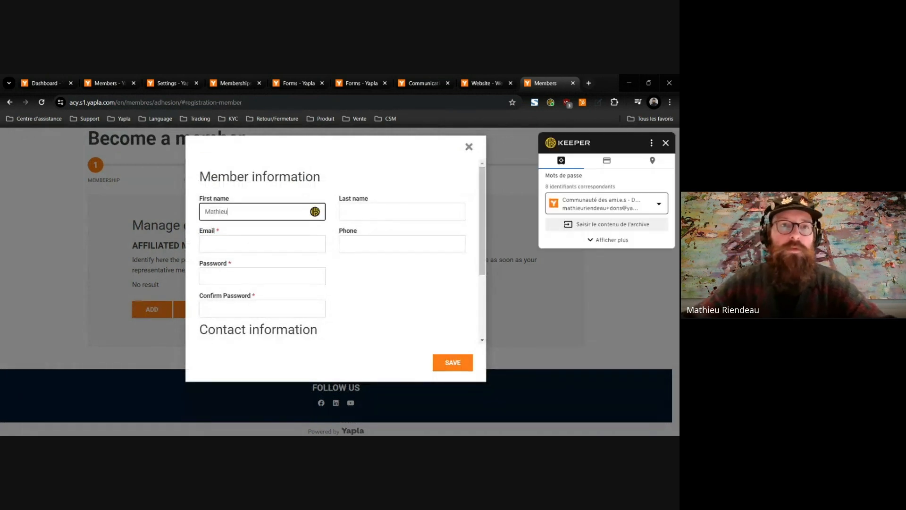
left_click(263, 190)
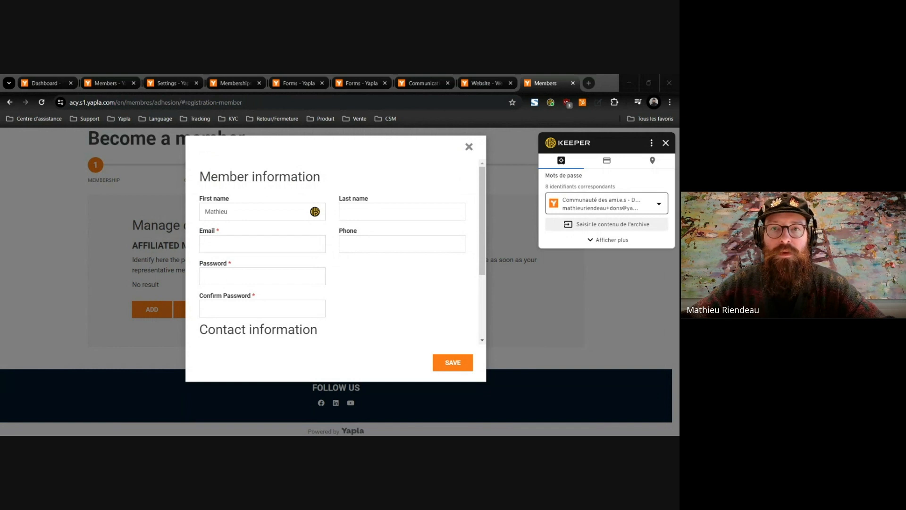
left_click(333, 289)
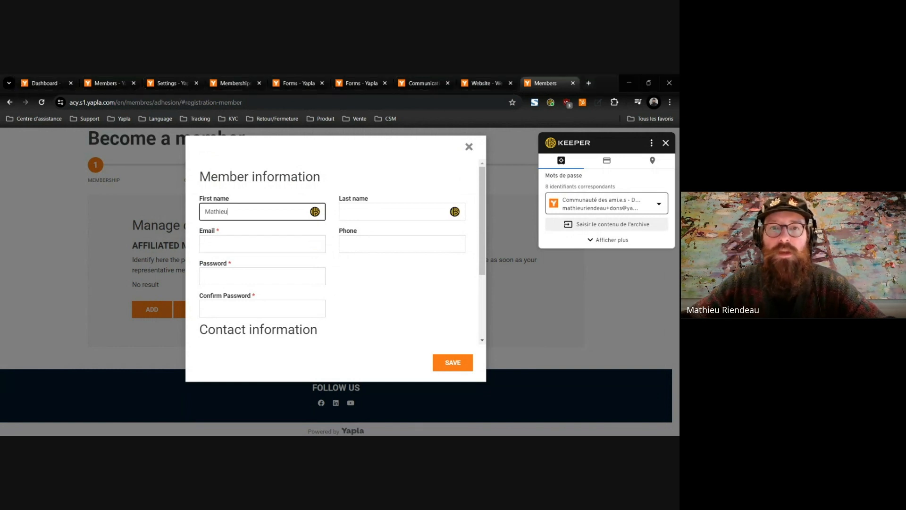
left_click(385, 212)
left_click(385, 231)
Enter and confirm the delegate's password and save the delegate
left_click(254, 277)
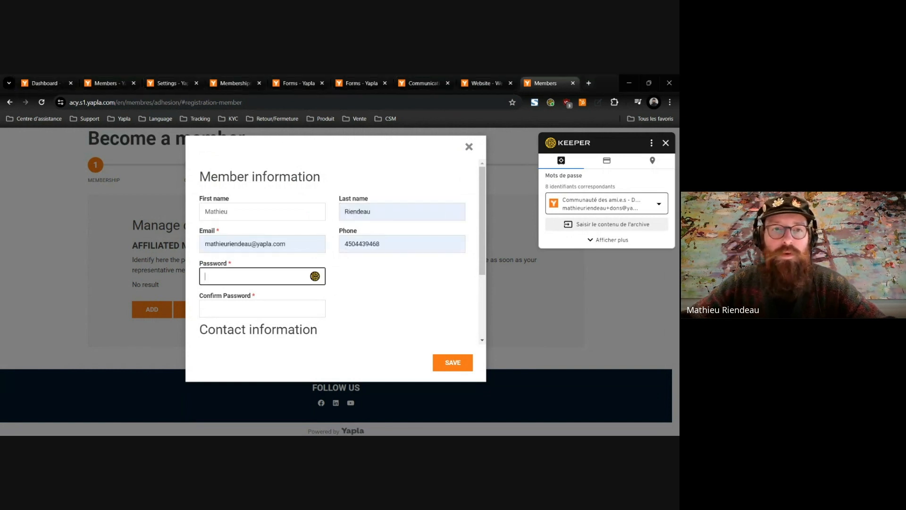
type("••••••••••")
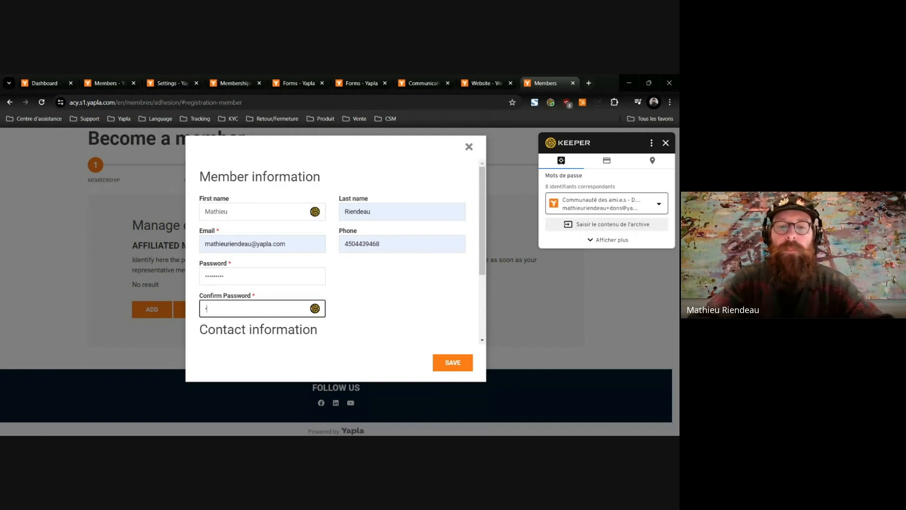
type("•••••••••")
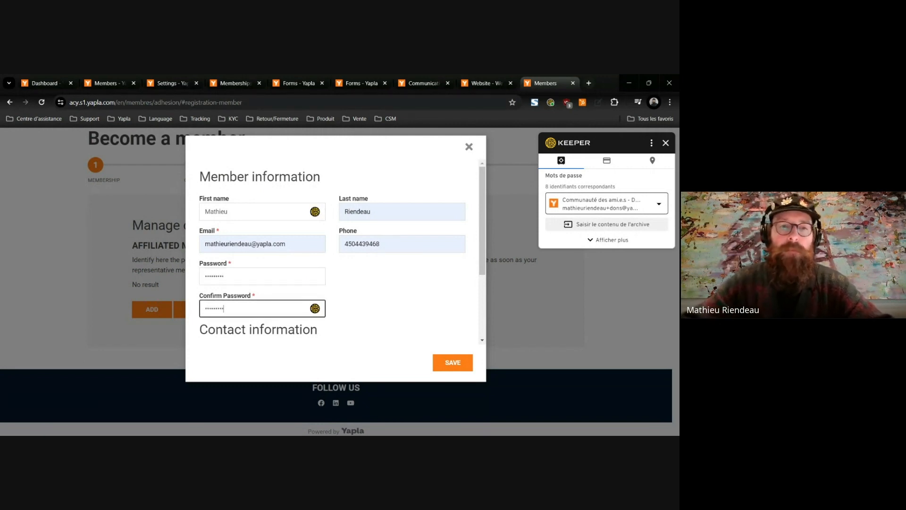
scroll(344, 302, "down", 3)
left_click(454, 357)
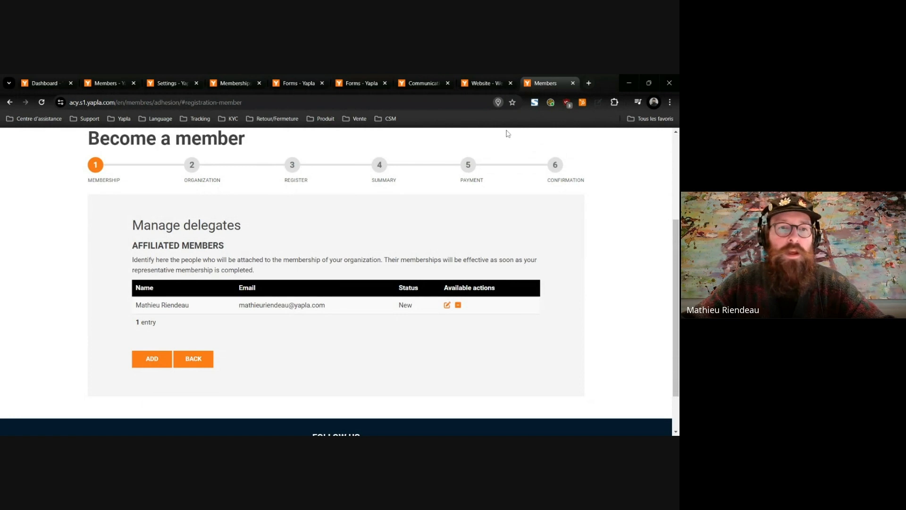
Return from the delegates list to the membership type selection and continue to the organization stage
left_click(199, 365)
scroll(260, 361, "down", 3)
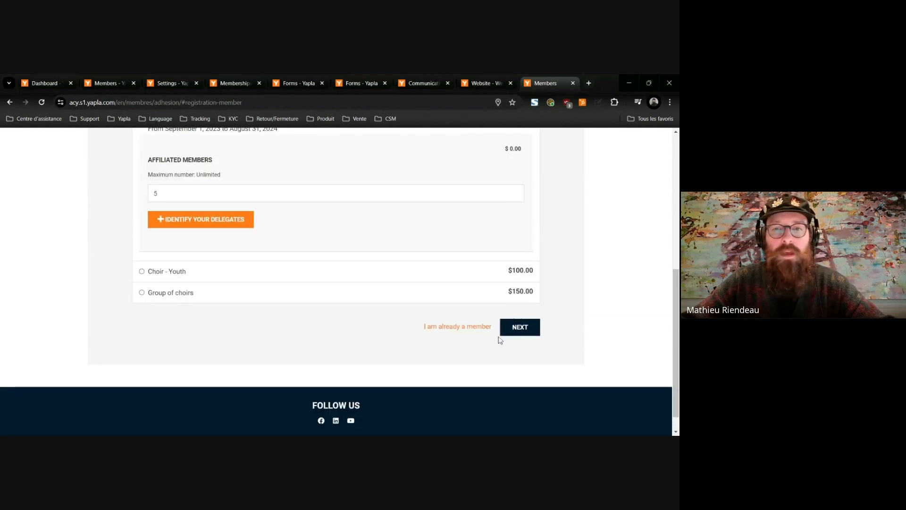
left_click(525, 333)
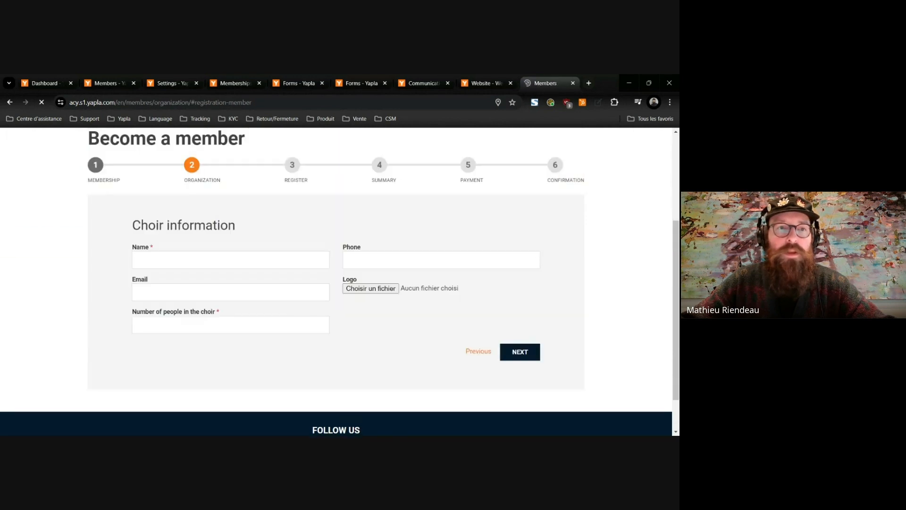
Name the choir Yapla Choir, fill in its phone and email, set 6 people in the choir, and continue to registration
left_click(231, 260)
type("Y")
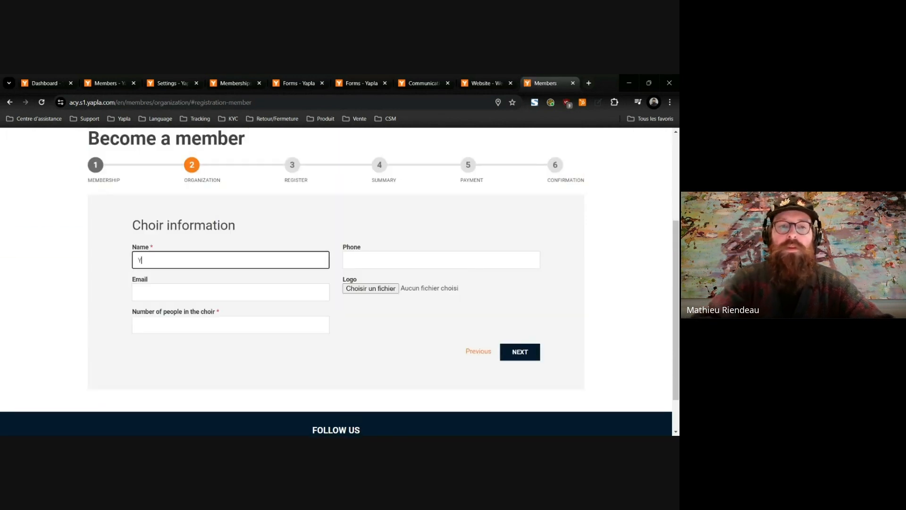
type("apla Choir")
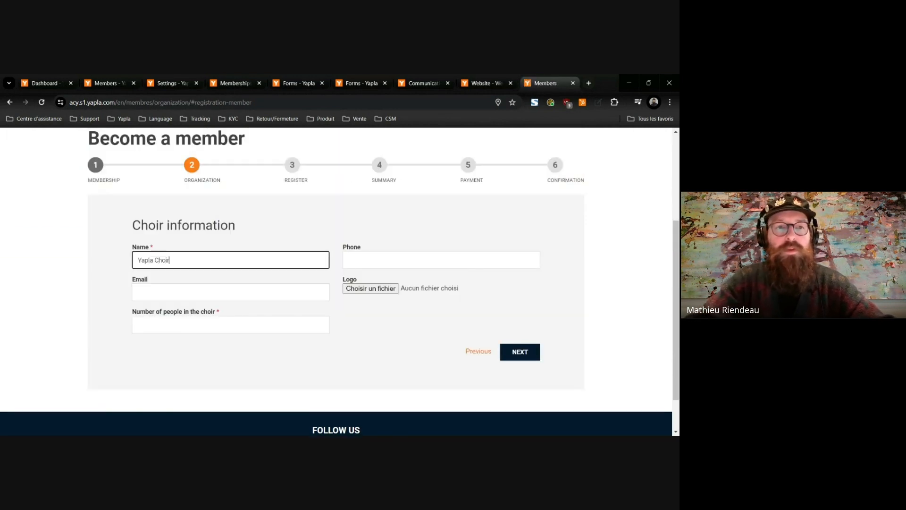
left_click(413, 261)
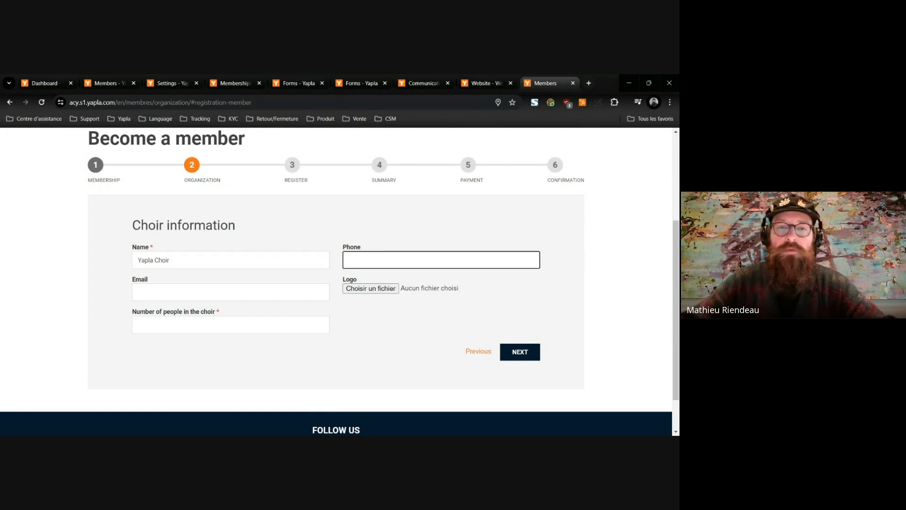
left_click(413, 274)
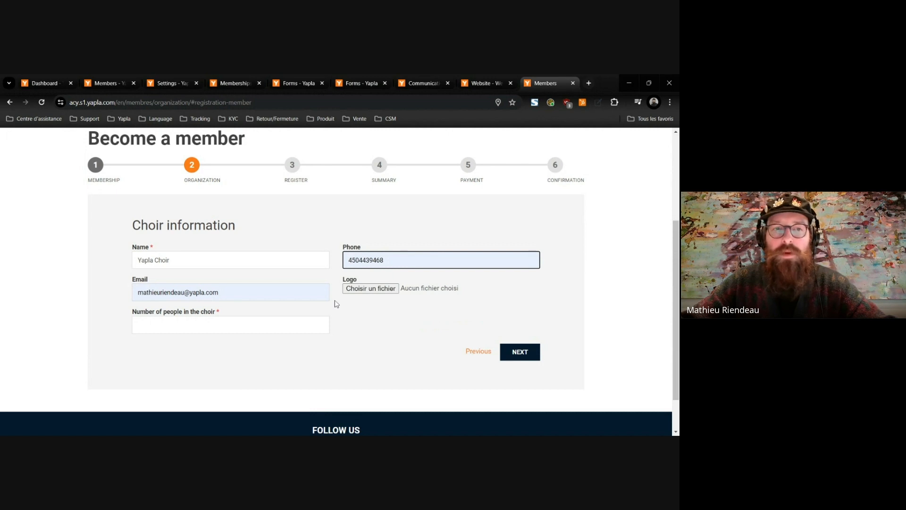
left_click(312, 325)
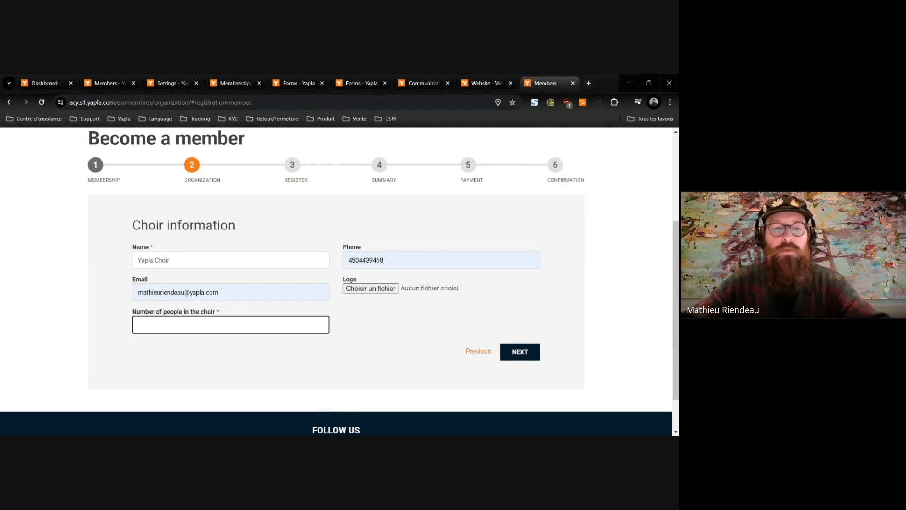
type("6")
left_click(530, 357)
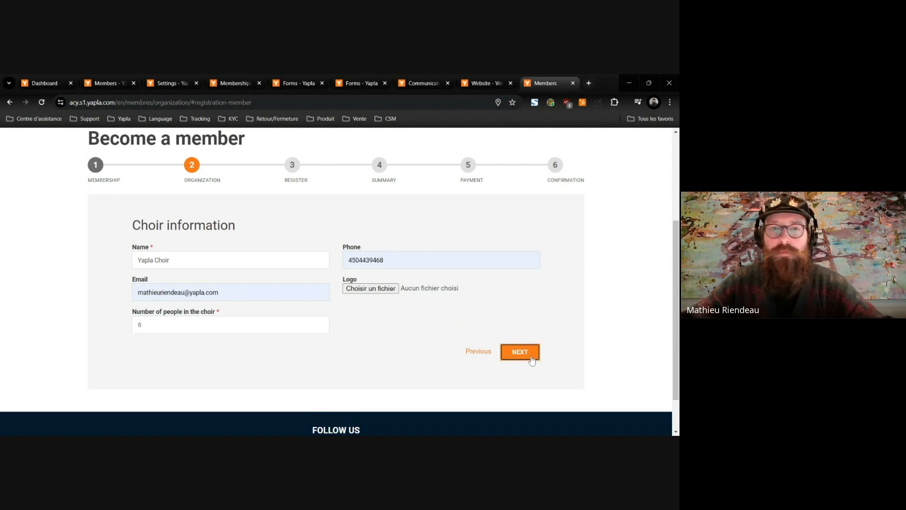
Fill in the registering member's personal and contact information from the saved autofill entry, and add a "+choir" alias to the email
scroll(355, 317, "down", 1)
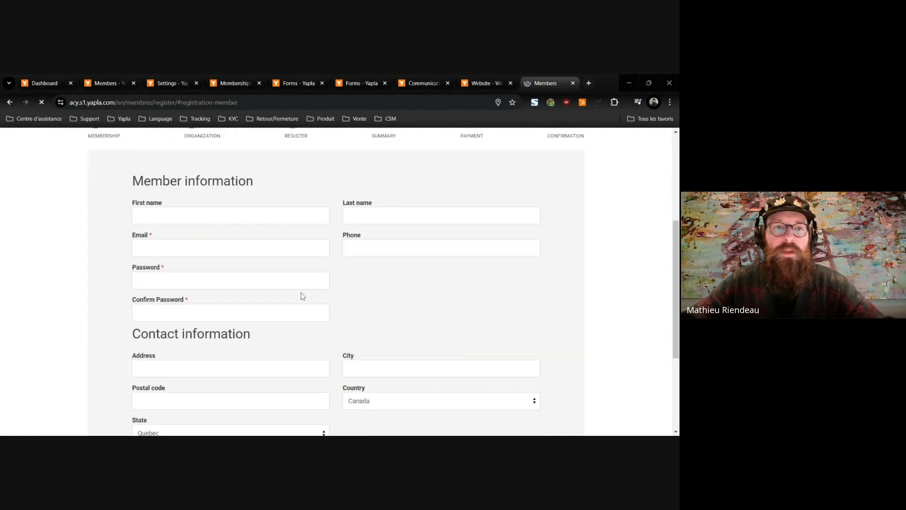
left_click(231, 216)
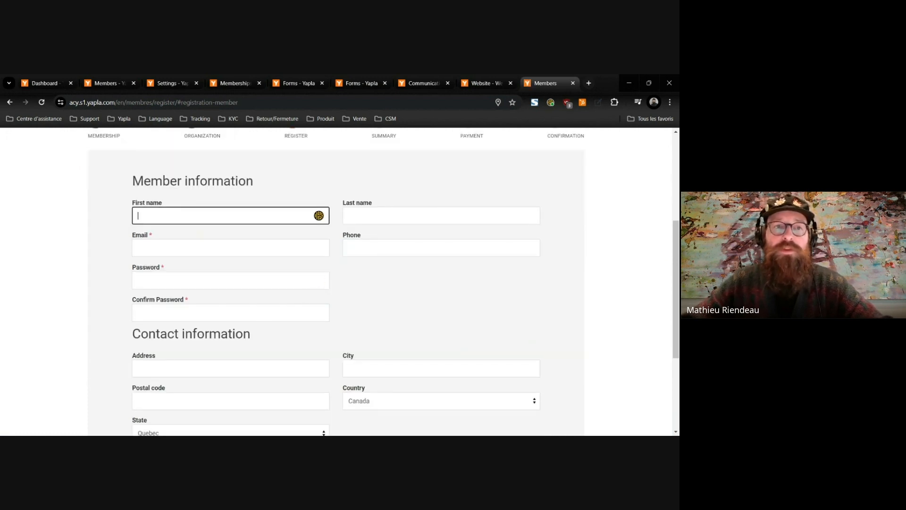
type("Mathieu")
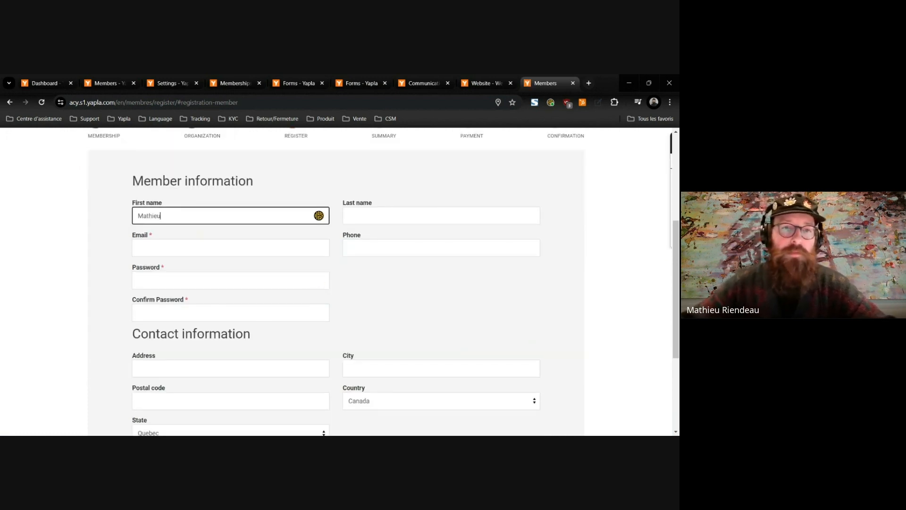
key("Down")
key("Return")
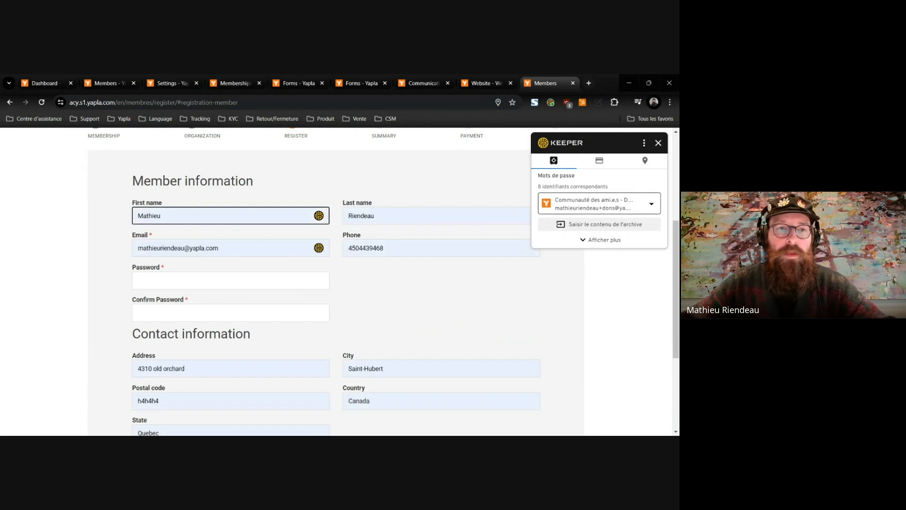
left_click(184, 248)
type("+c")
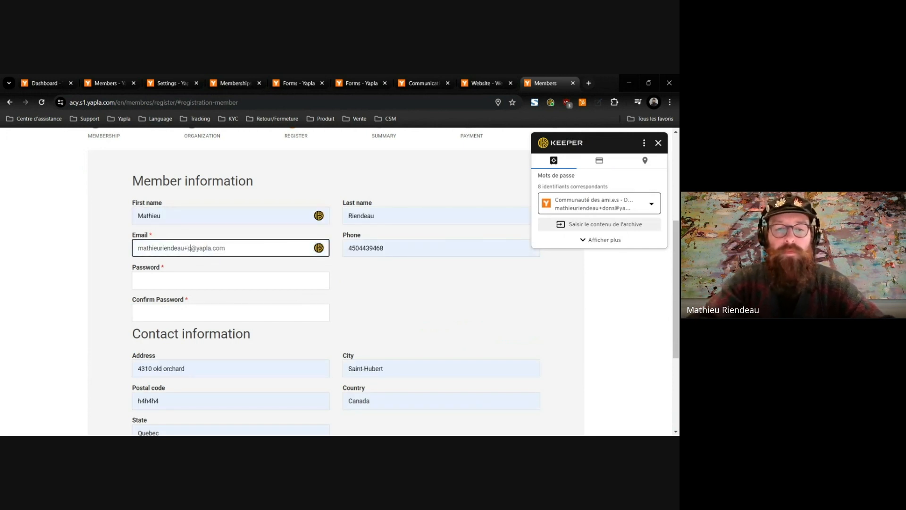
type("hoir")
Enter and confirm the registering member's account password
key("Tab")
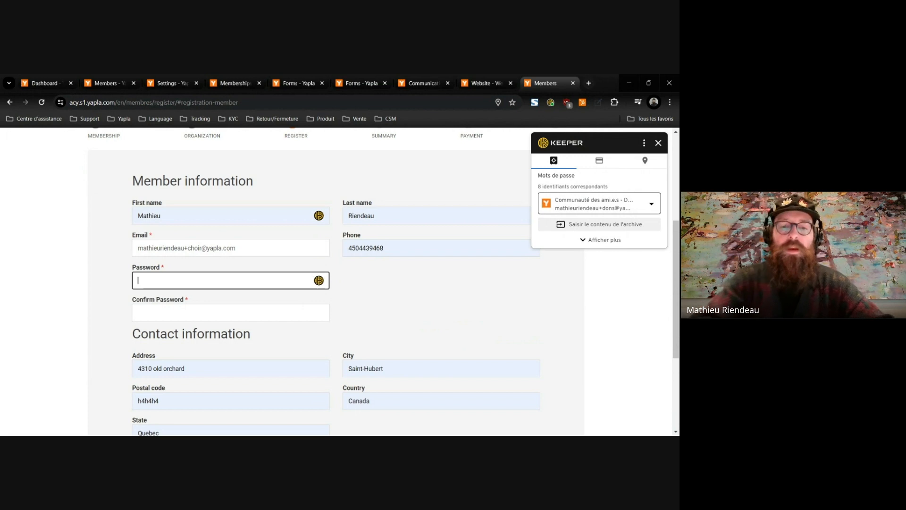
type("•••")
key("ctrl+a")
type("•")
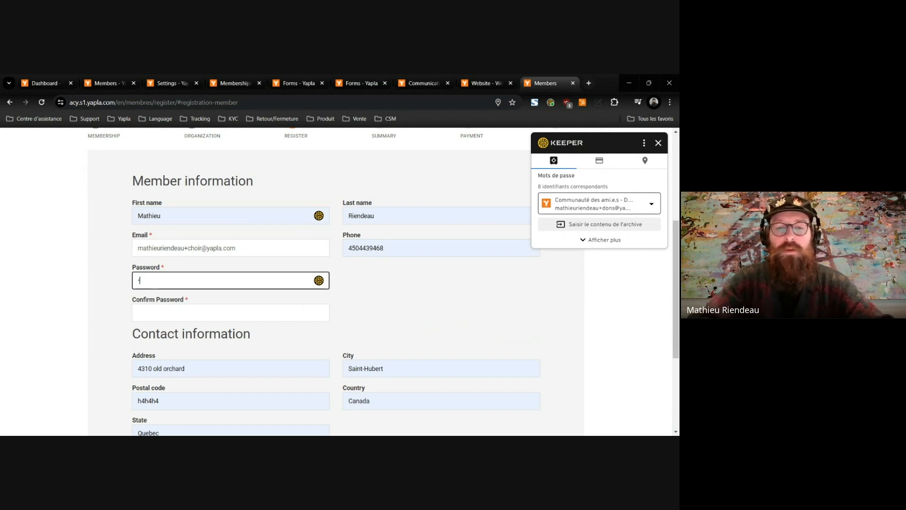
type("•••••••")
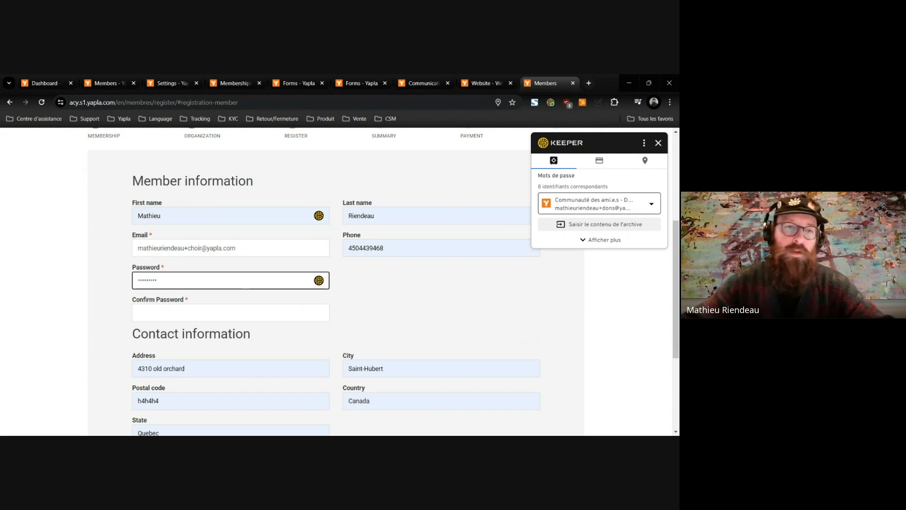
key("Tab")
type("•••")
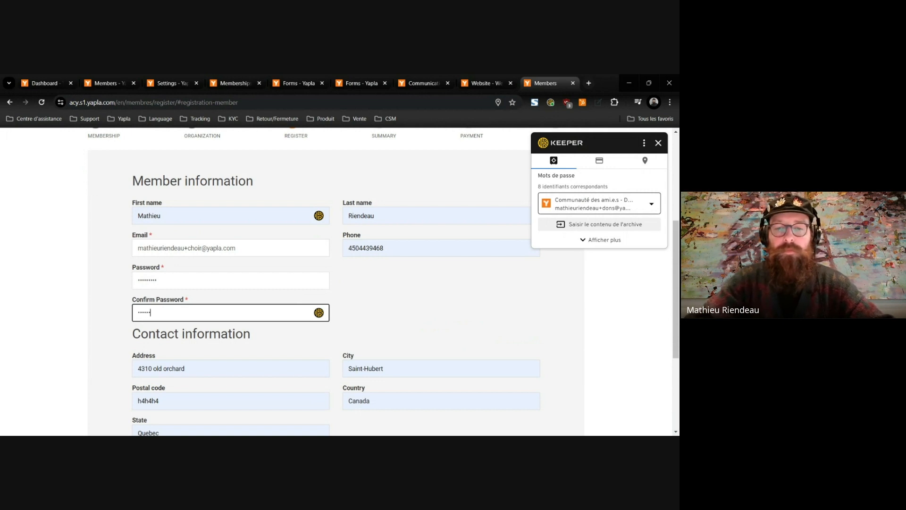
type("••••••")
scroll(435, 333, "down", 5)
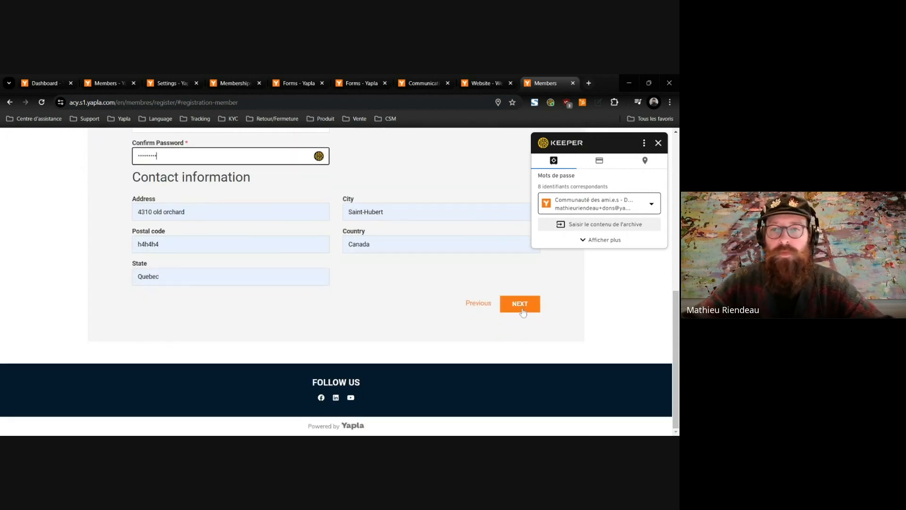
Submit the registering member's details to reach the summary stage and dismiss the Keeper password suggestion
left_click(523, 309)
left_click(659, 143)
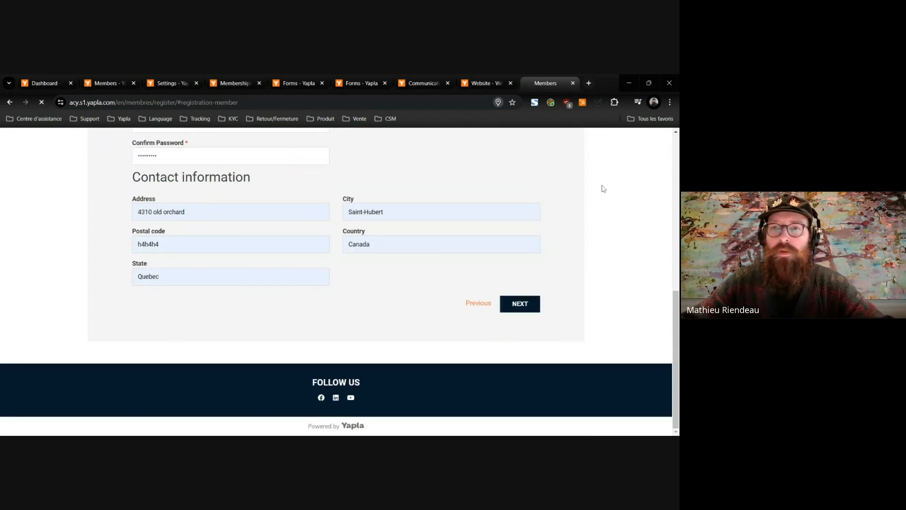
scroll(324, 257, "up", 1)
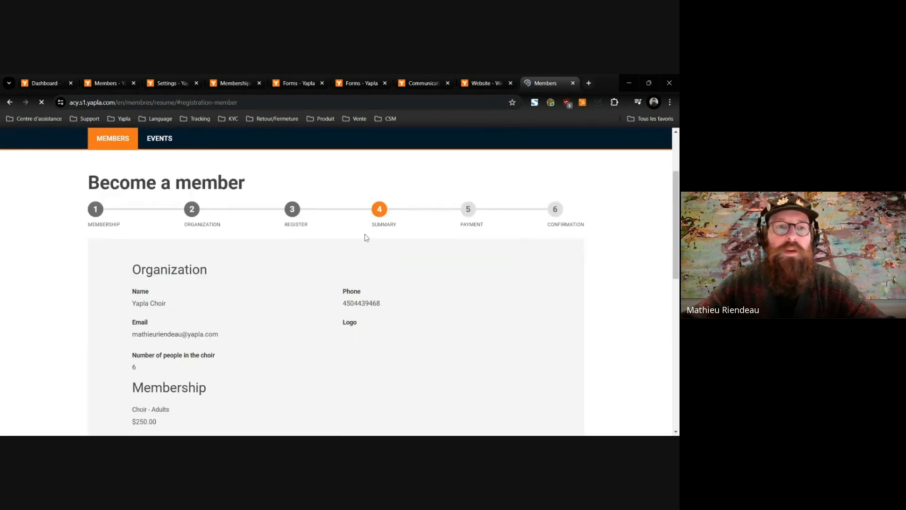
Review the organization, Choir - Adults membership, delegate membership and member information in the summary, and continue to payment
scroll(355, 237, "down", 2)
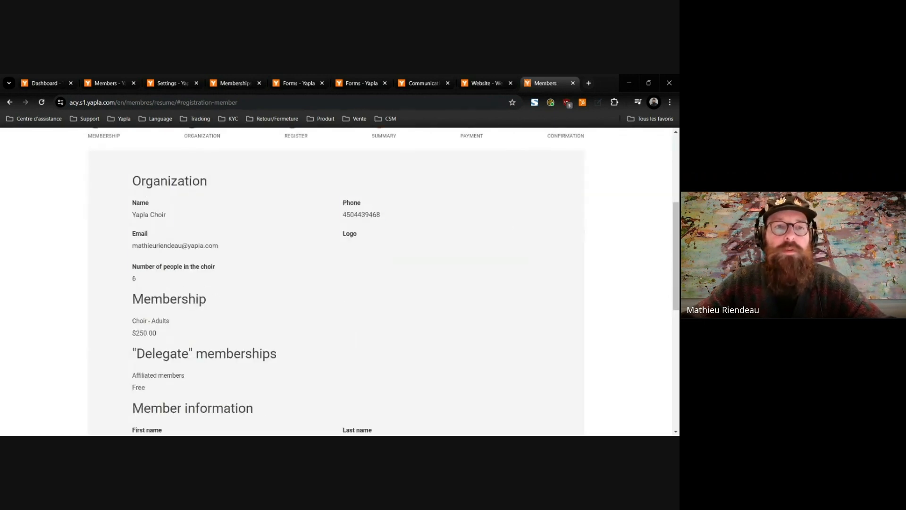
left_click_drag(132, 181, 245, 282)
scroll(245, 282, "down", 3)
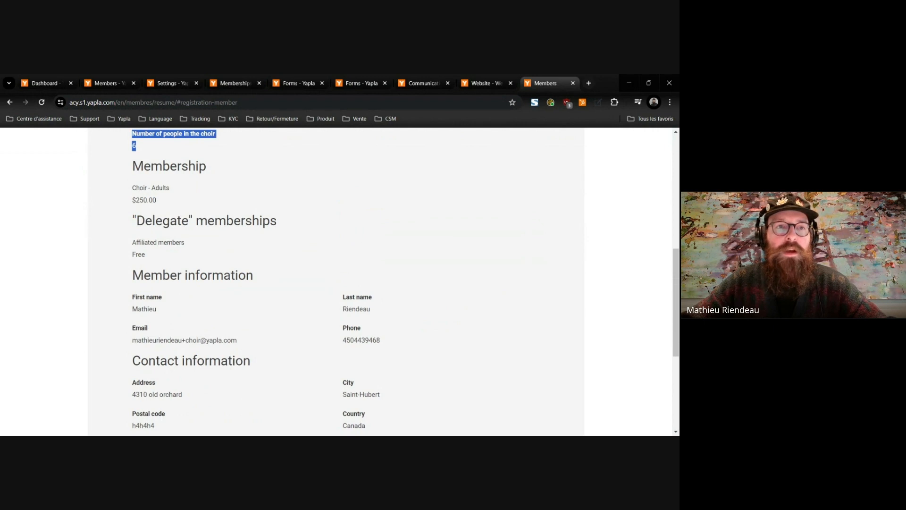
left_click_drag(132, 163, 204, 209)
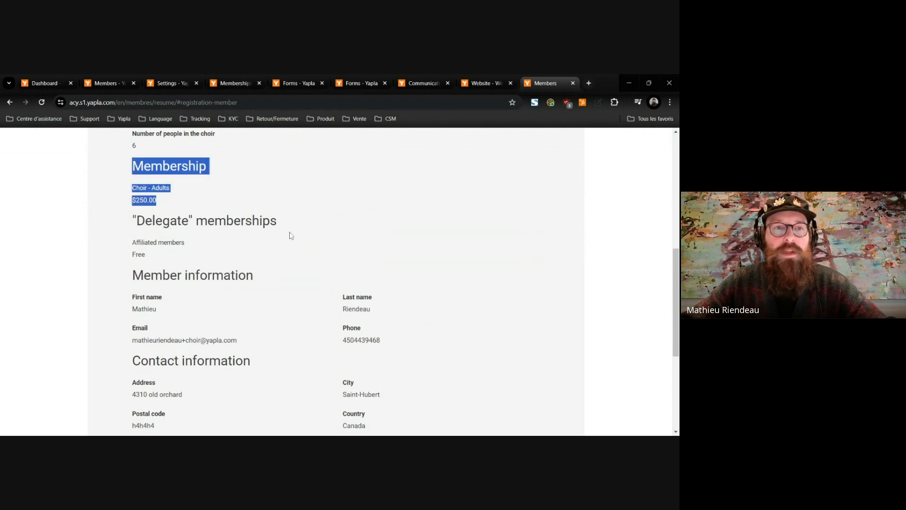
left_click_drag(132, 214, 245, 256)
scroll(280, 266, "down", 2)
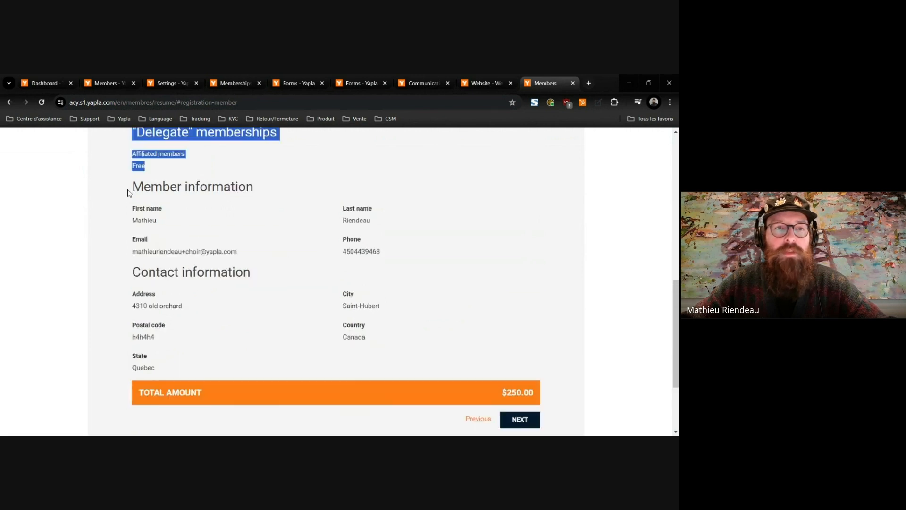
scroll(394, 358, "down", 2)
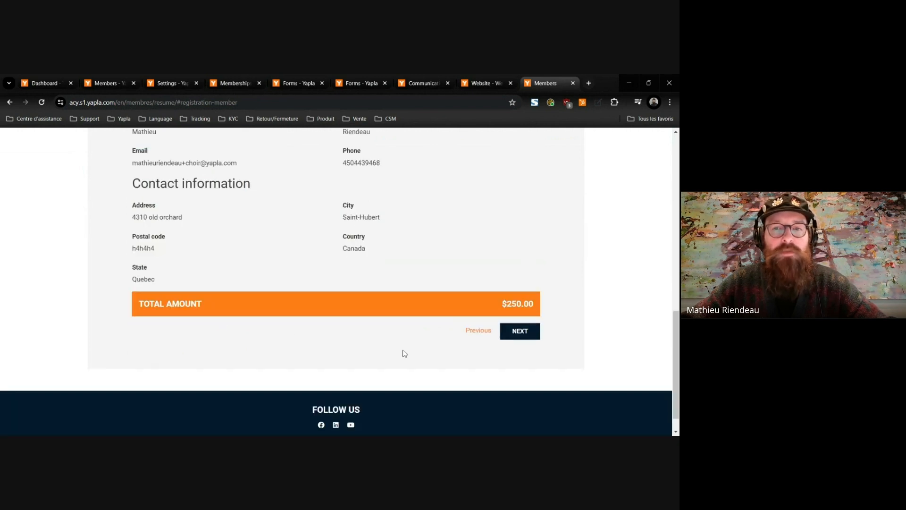
left_click(516, 329)
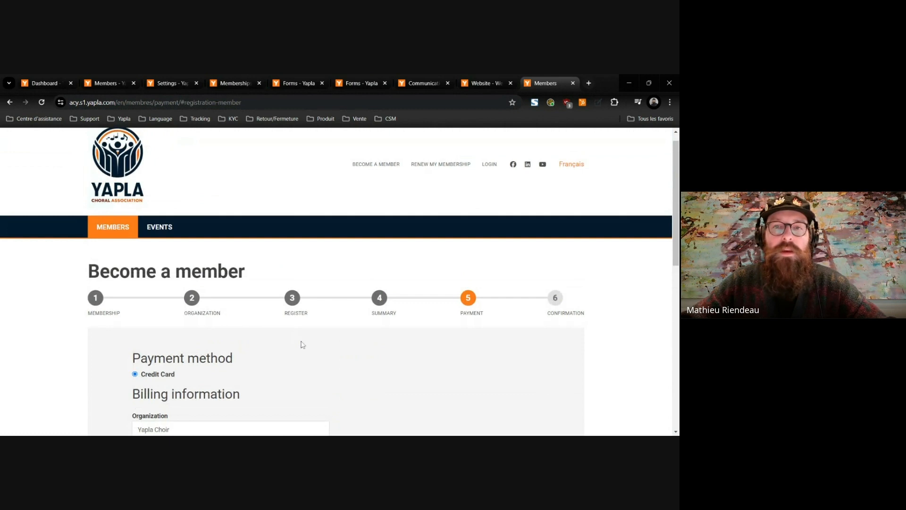
Switch to the member administration, open the Chorale Yapla organization record, and go back to the members list
left_click(108, 84)
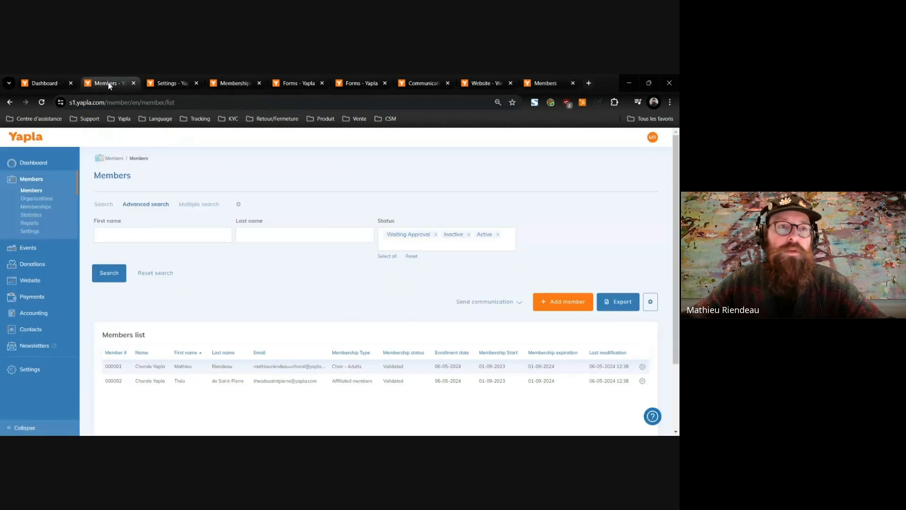
left_click(40, 200)
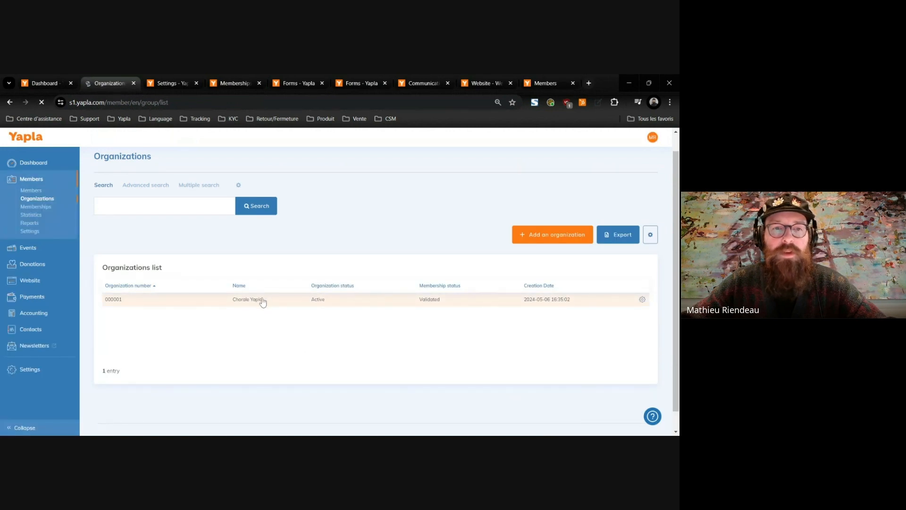
left_click(293, 307)
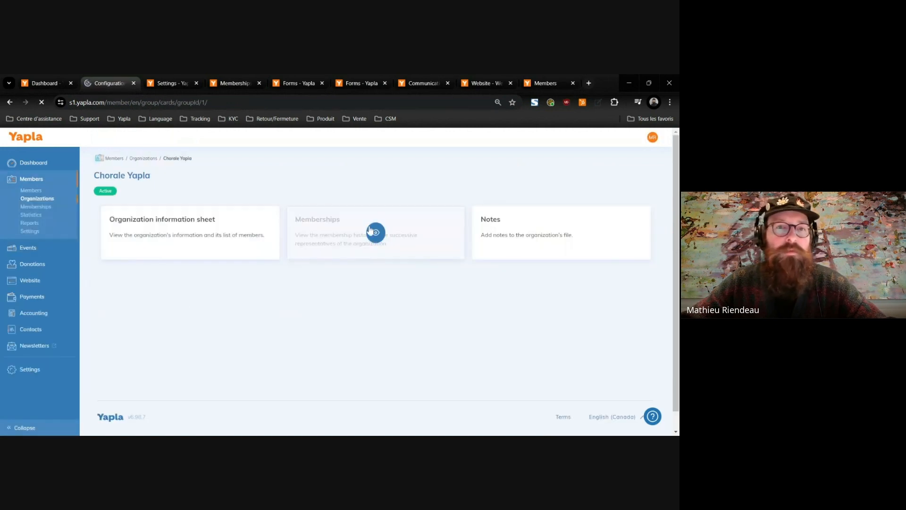
left_click(36, 192)
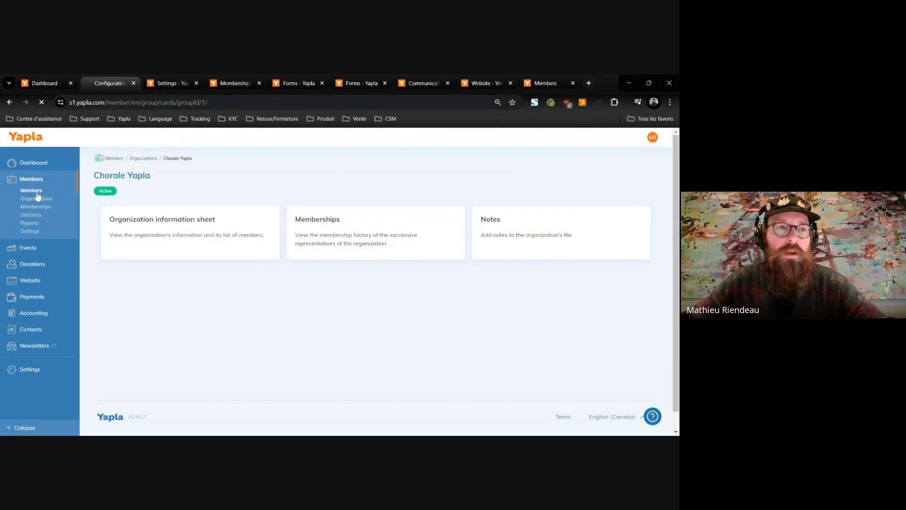